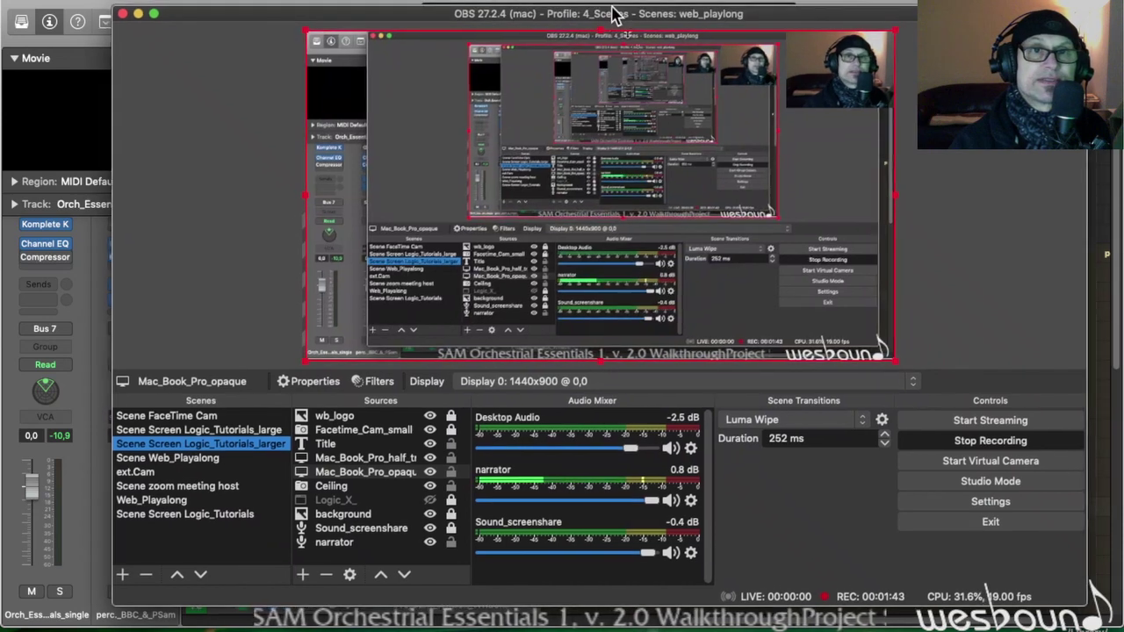
# Switch to the Logic project and open the Orchestral Essentials plug-in window on Orch_Essentials_single
pyautogui.press('super+Tab')
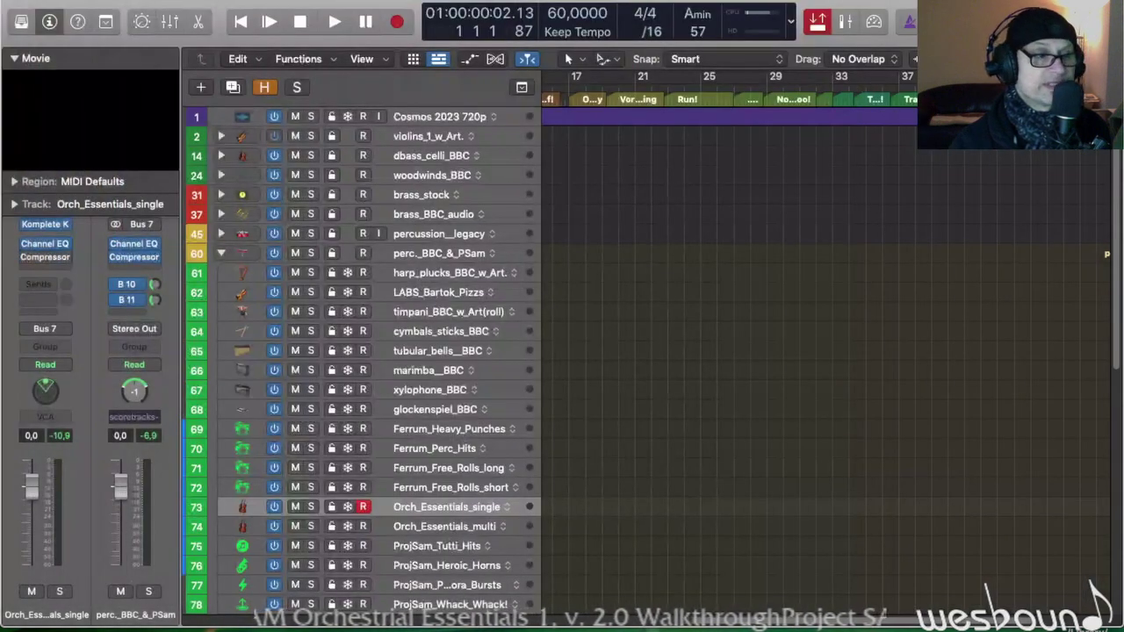
pyautogui.press('v')
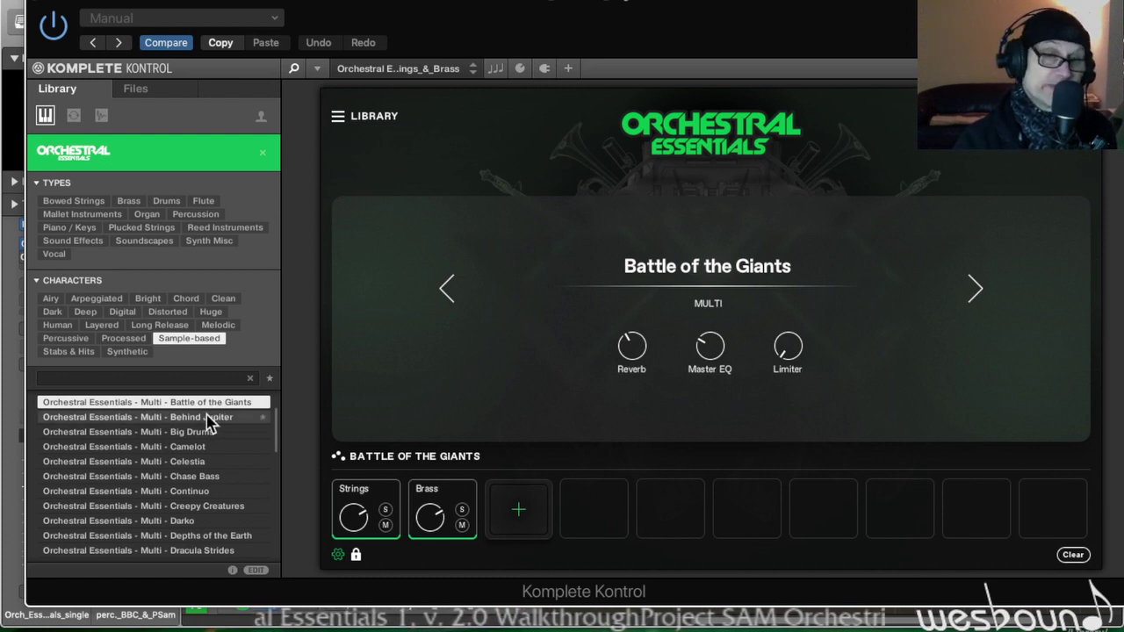
# Preview the Behind Jupiter, Big Drums, Camelot, Celestia, Chase Bass, Continuo, Creepy Creatures and Darko multis
pyautogui.click(209, 419)
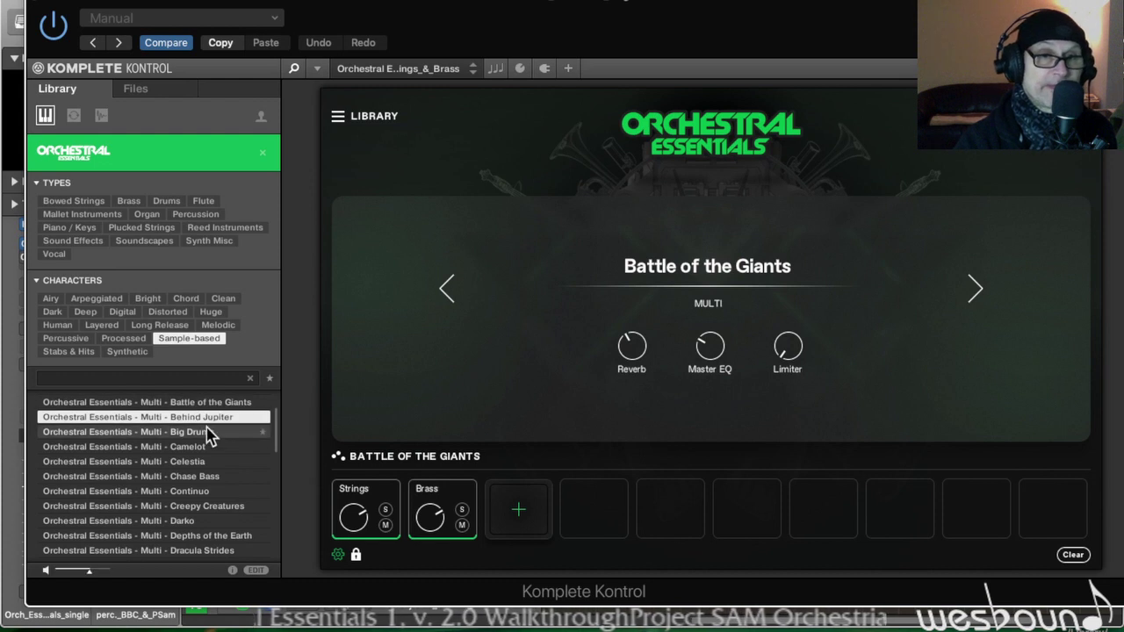
pyautogui.click(207, 431)
pyautogui.click(207, 446)
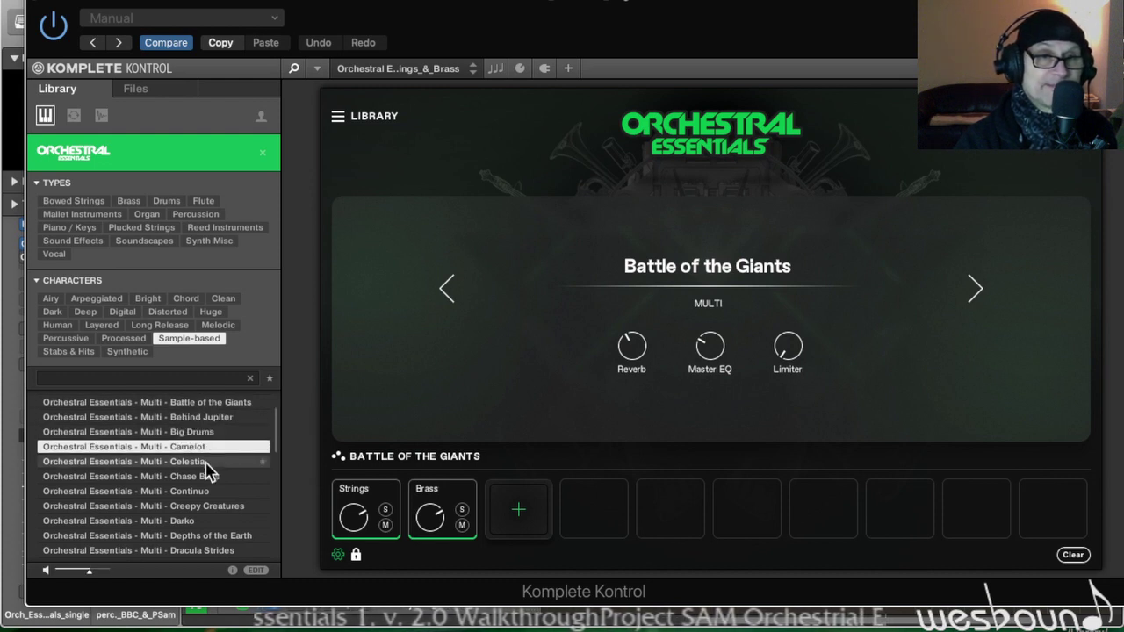
pyautogui.click(206, 463)
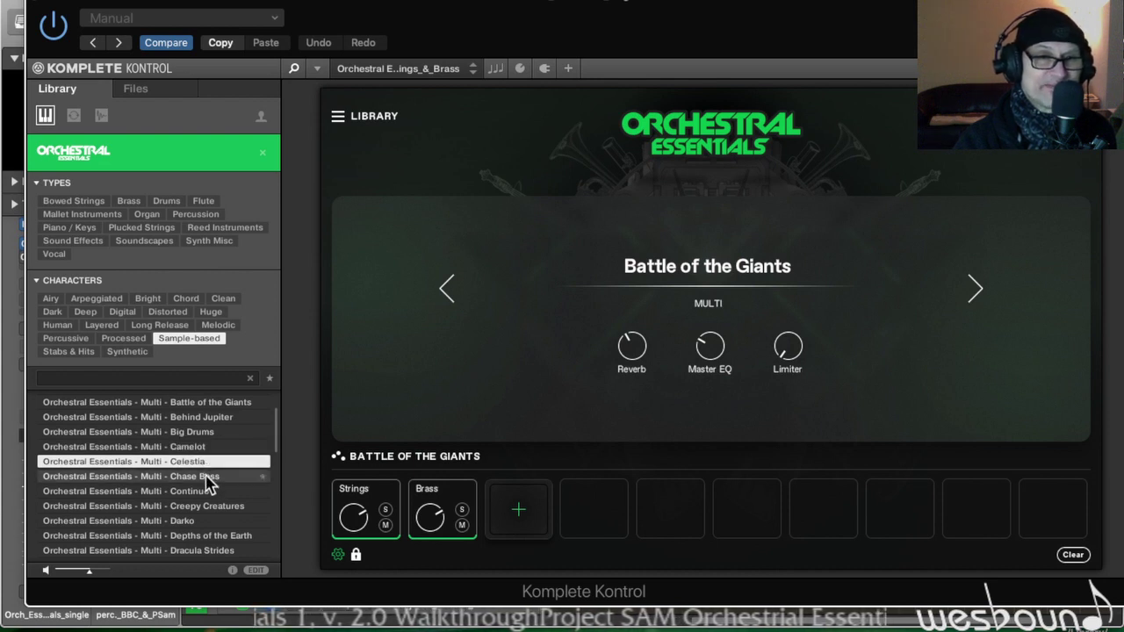
pyautogui.click(207, 477)
pyautogui.click(206, 493)
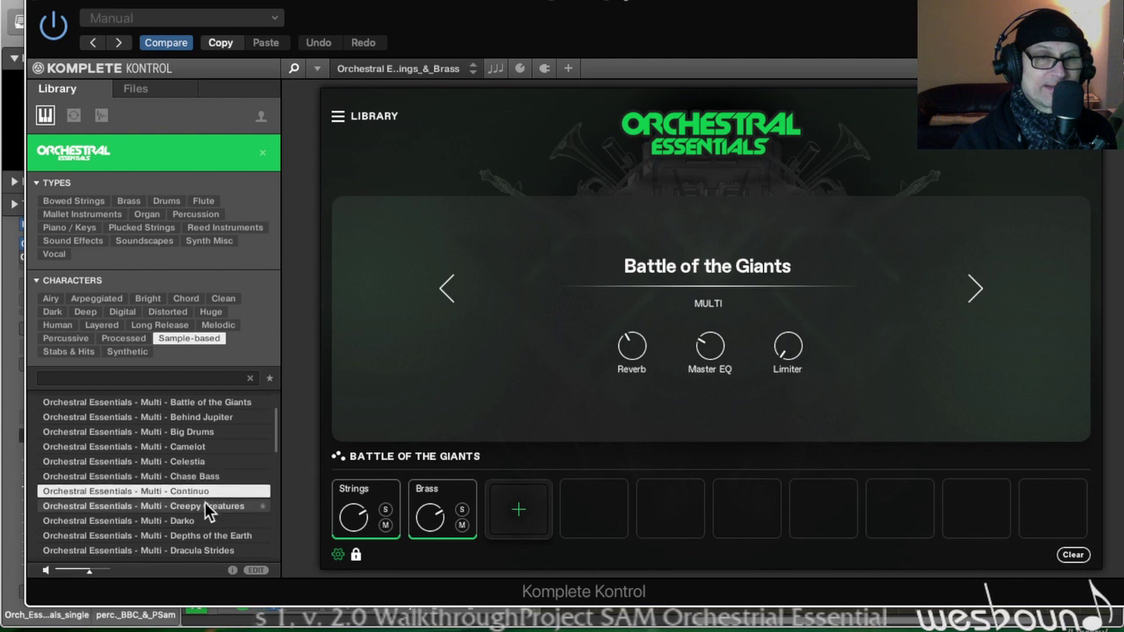
pyautogui.click(209, 507)
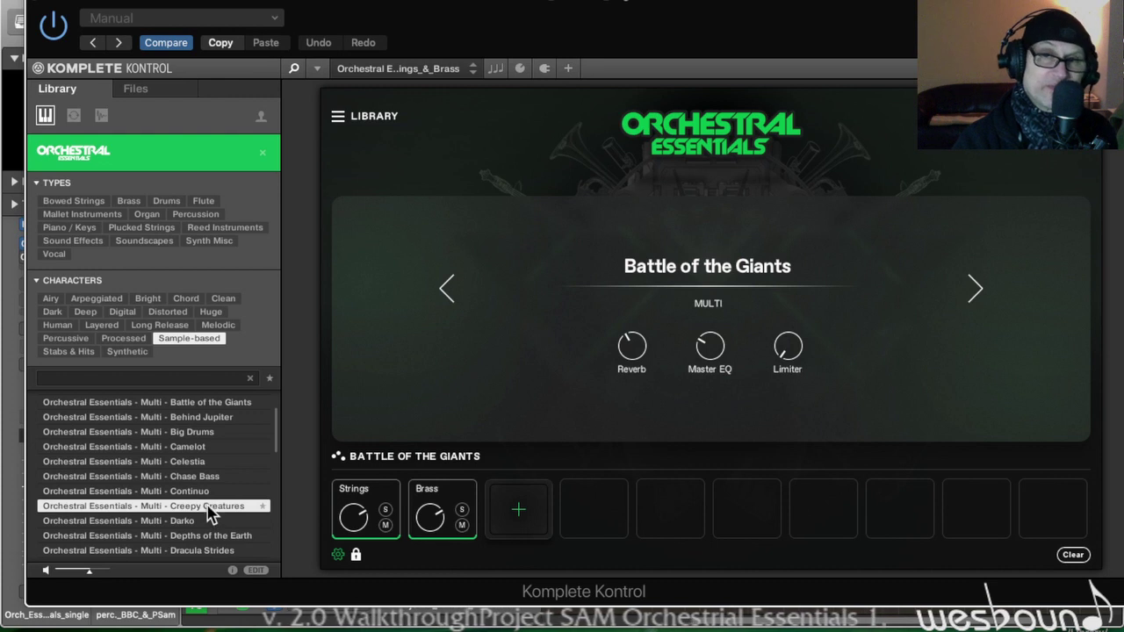
pyautogui.click(202, 521)
# Preview Depths of the Earth, Dracula Strides, Elevated, Elven Lullaby, Entering a New World and God Speed
pyautogui.scroll(-1, 201, 518)
pyautogui.click(202, 519)
pyautogui.scroll(-3, 204, 519)
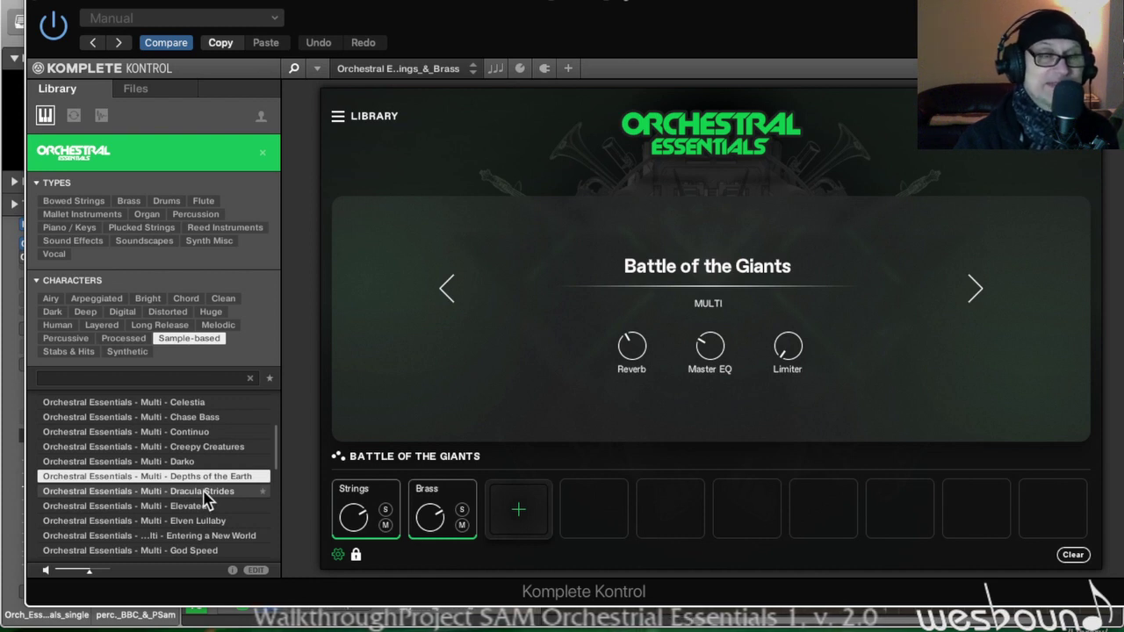
pyautogui.click(204, 494)
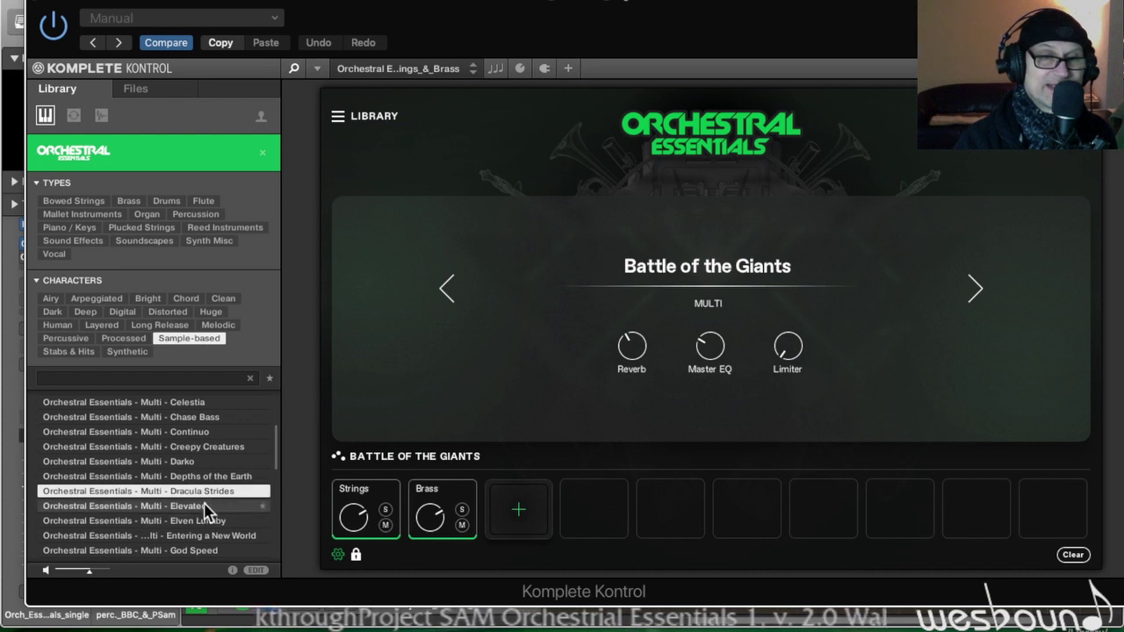
pyautogui.click(204, 506)
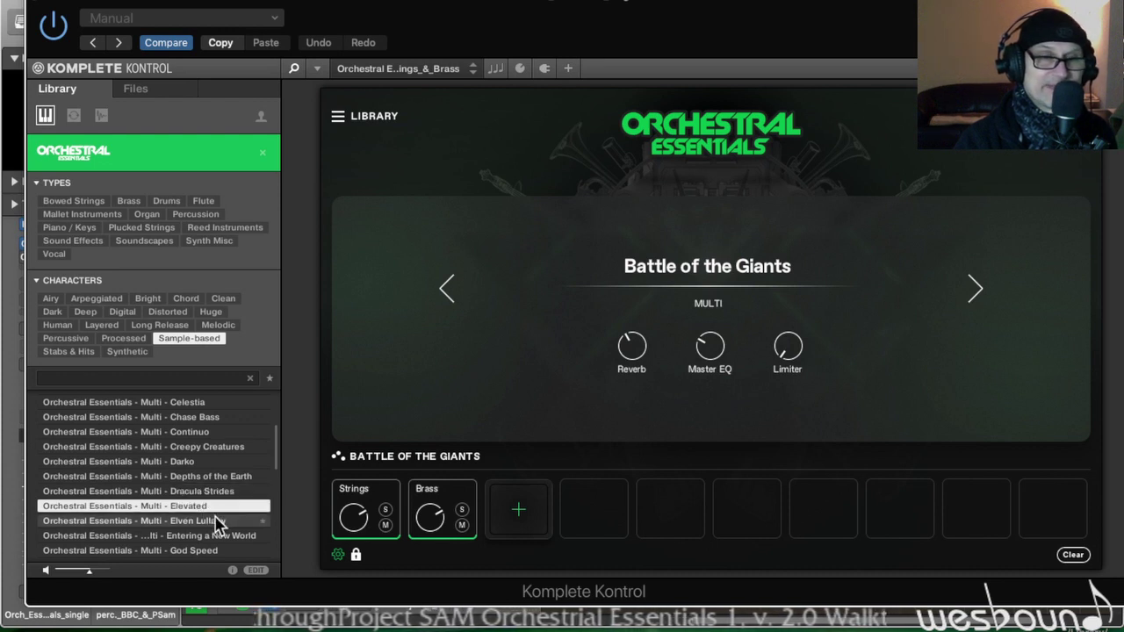
pyautogui.click(219, 524)
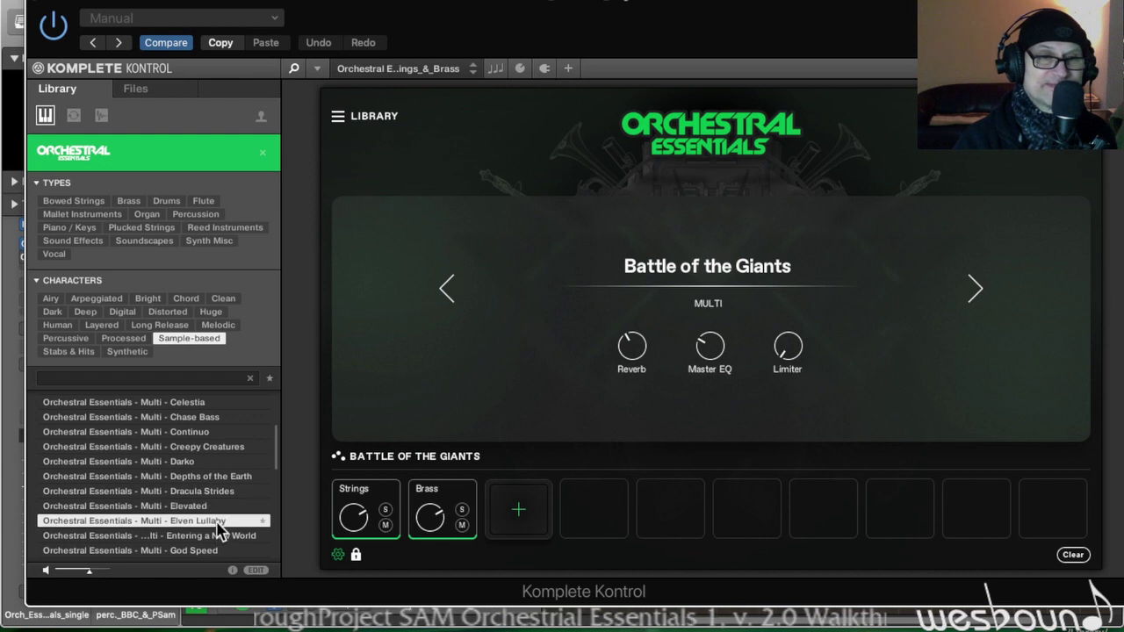
pyautogui.scroll(-2, 218, 525)
pyautogui.click(219, 508)
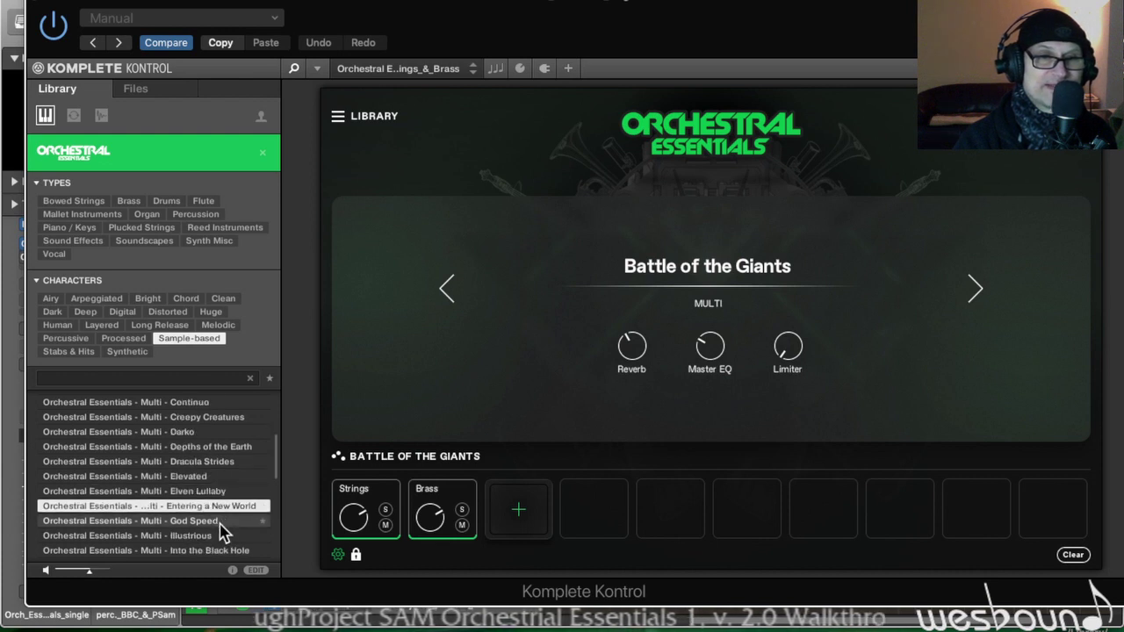
pyautogui.click(220, 523)
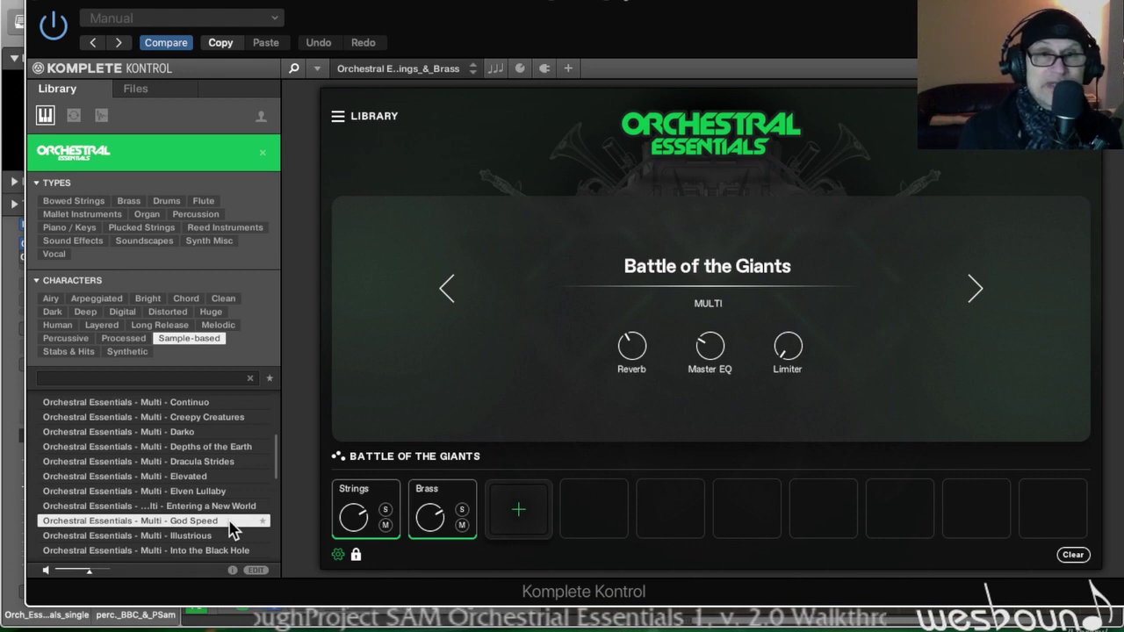
pyautogui.scroll(3, 250, 443)
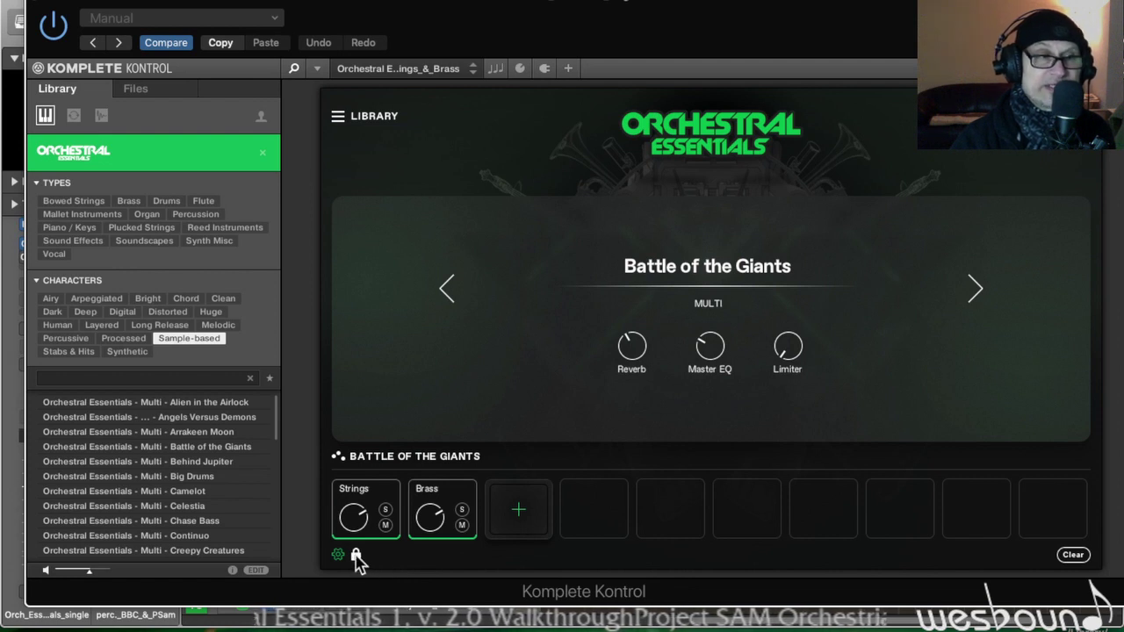
# Unlock the Battle of the Giants multi and bring up the Action, Adventure, Suspense, Ambient and Drama multi library
pyautogui.click(356, 555)
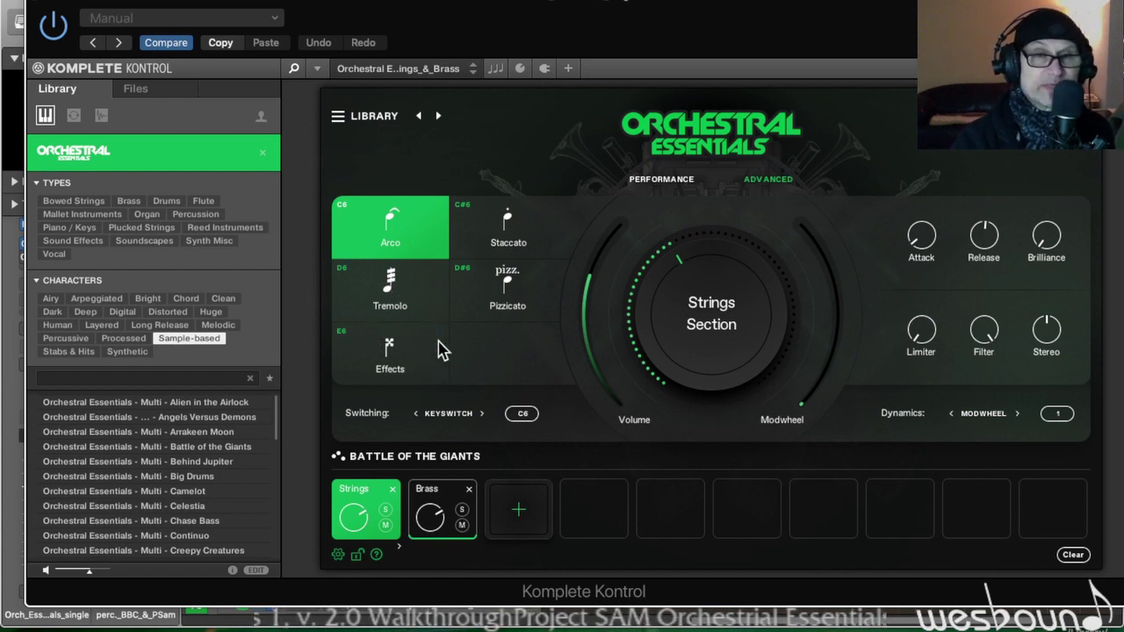
pyautogui.click(338, 118)
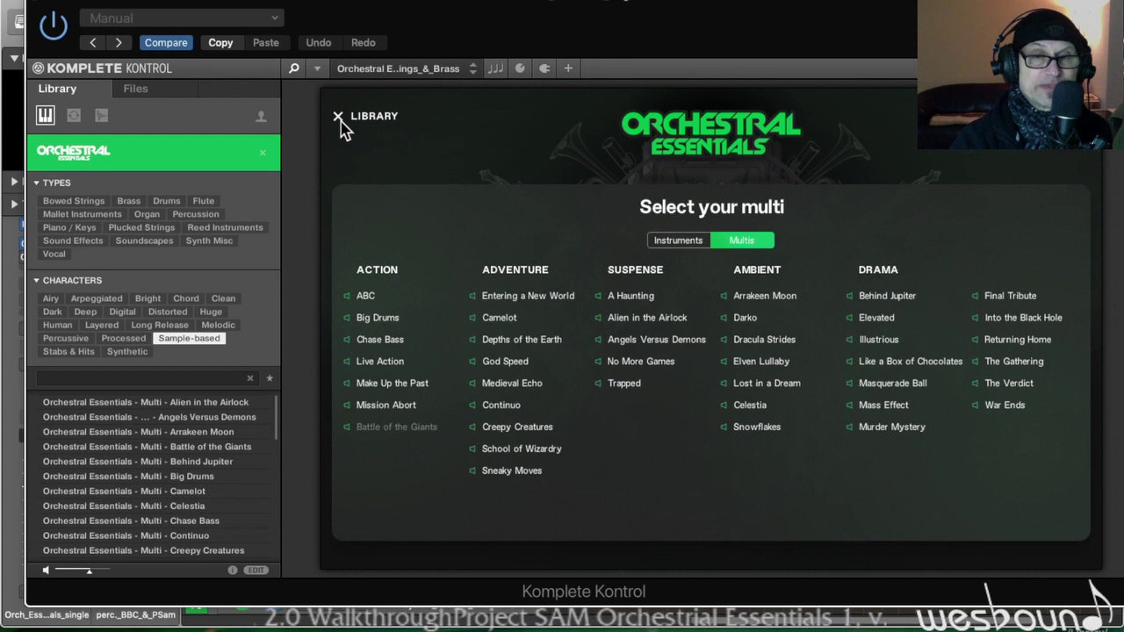
# Browse the single-instrument list, then close the Library to return to the Strings Section panel
pyautogui.click(687, 244)
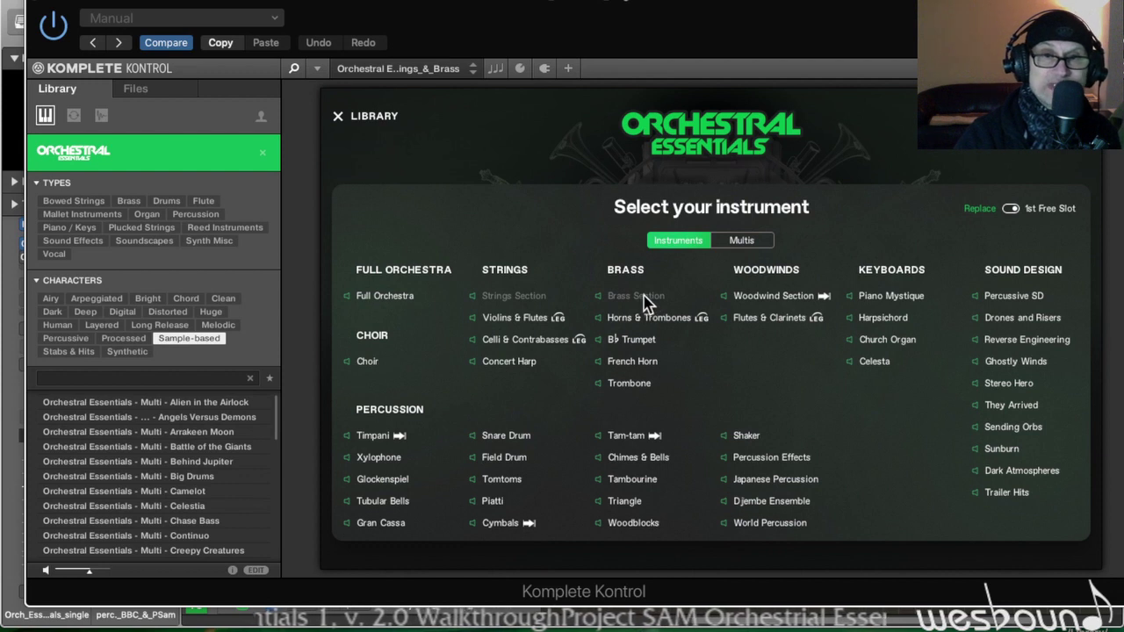
pyautogui.click(337, 117)
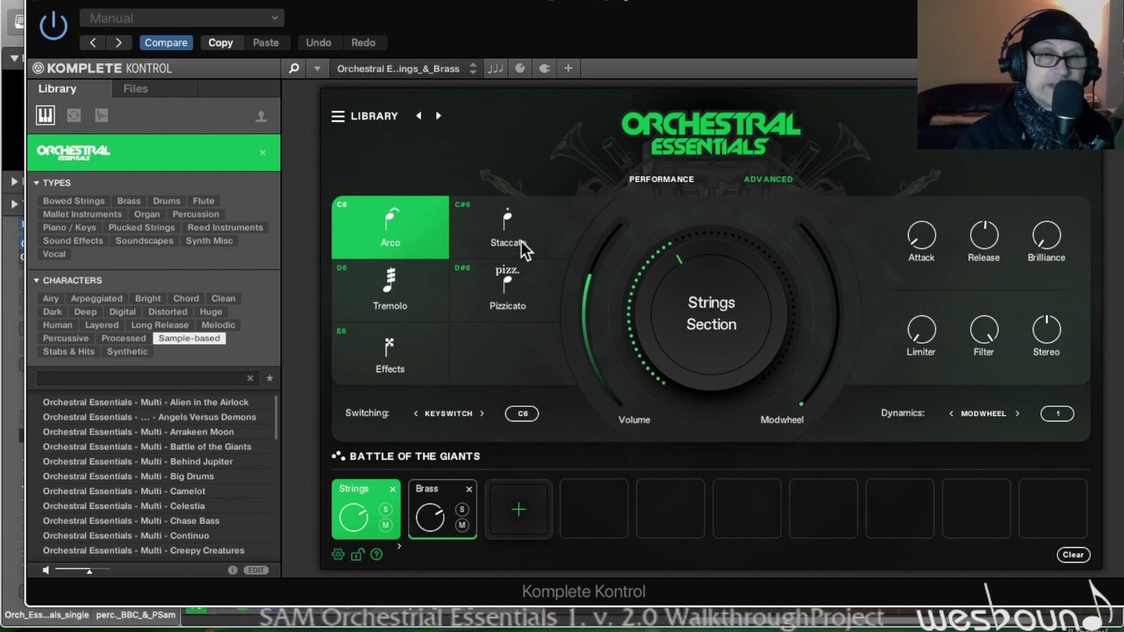
# Switch the Strings Section to the Staccato articulation on keyswitch C#6
pyautogui.click(514, 250)
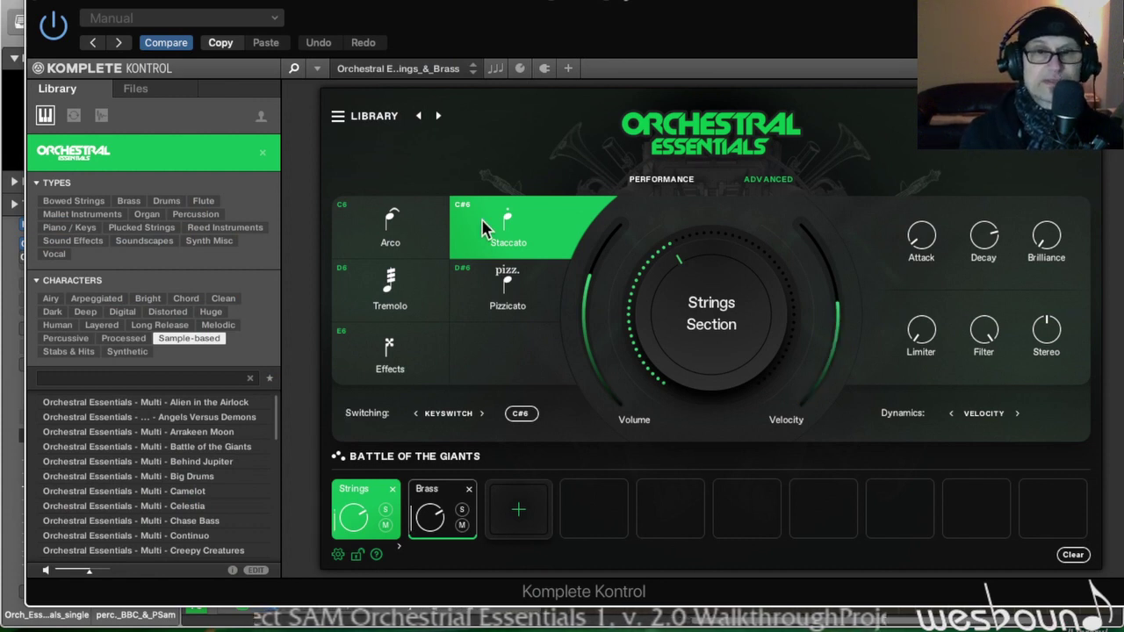
# Audition the Strings Tremolo and Pizzicato articulations, finishing on Effects (keyswitch E6)
pyautogui.click(377, 300)
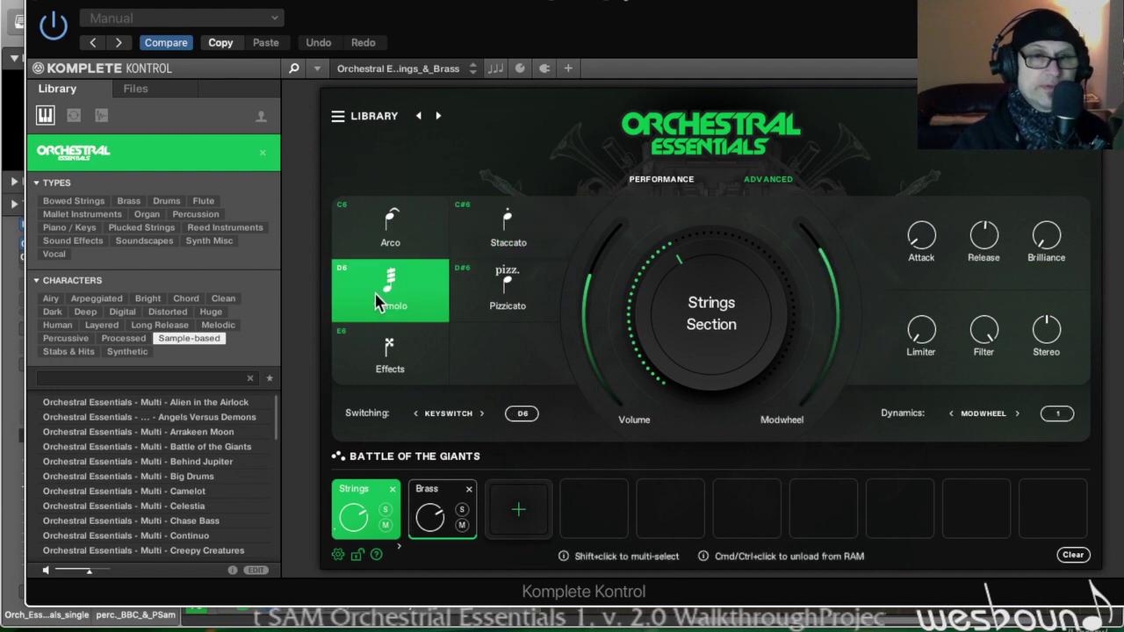
pyautogui.click(500, 302)
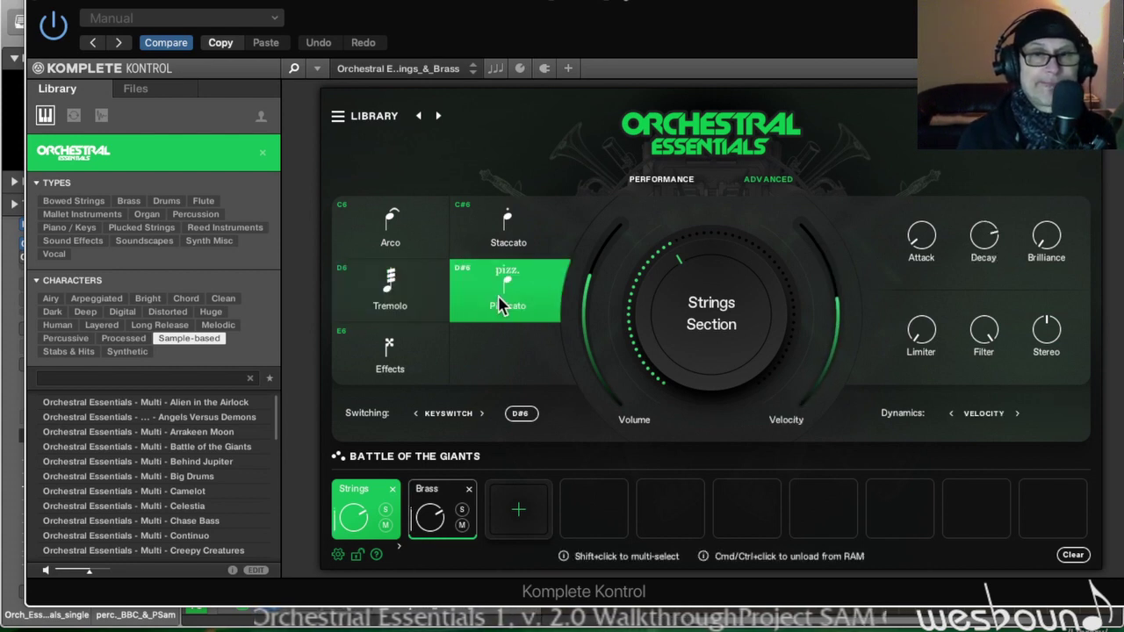
pyautogui.click(425, 372)
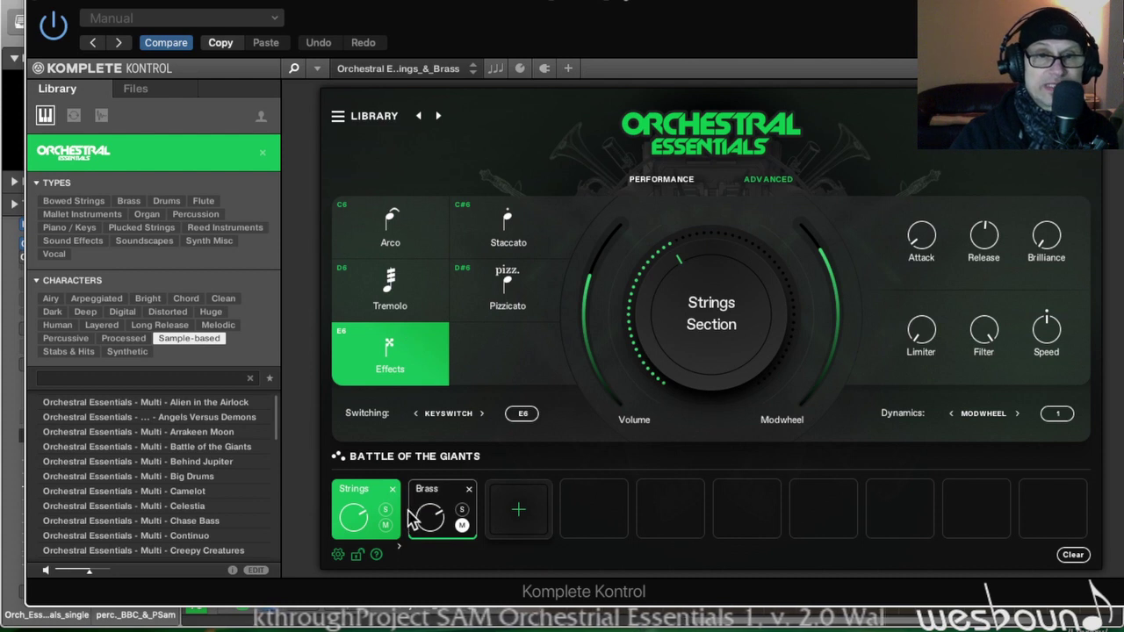
# Mute the Strings part and show the Brass Section's advanced settings for its Sustain articulation
pyautogui.click(384, 526)
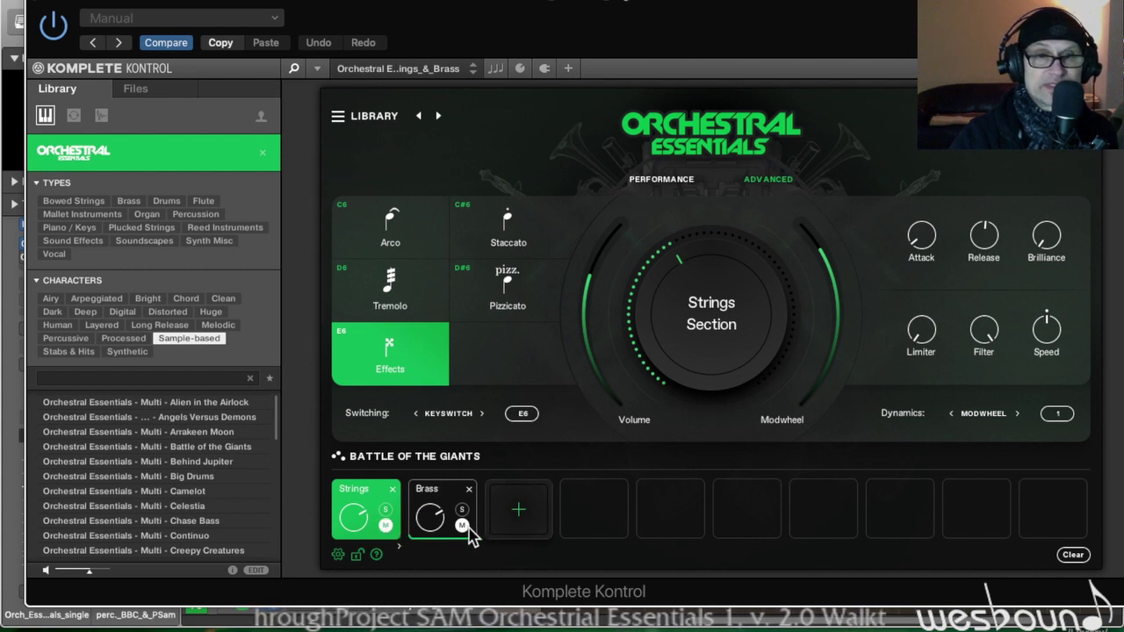
pyautogui.click(445, 501)
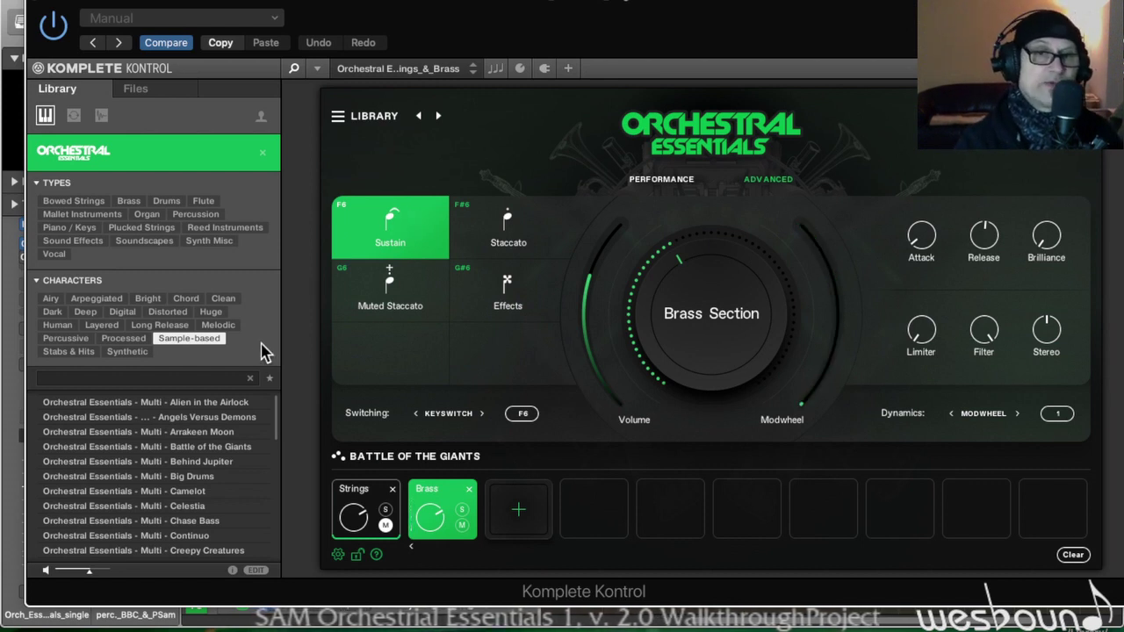
pyautogui.click(771, 180)
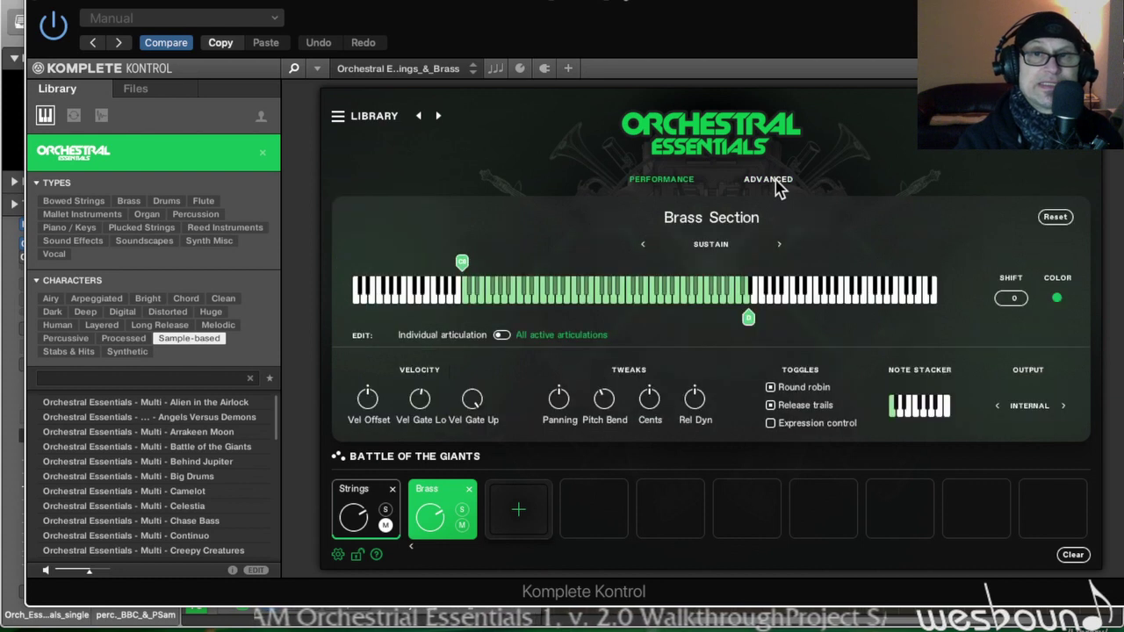
# Check the Brass Vel Gate Lo value against Strings, then return to Brass performance controls
pyautogui.click(421, 402)
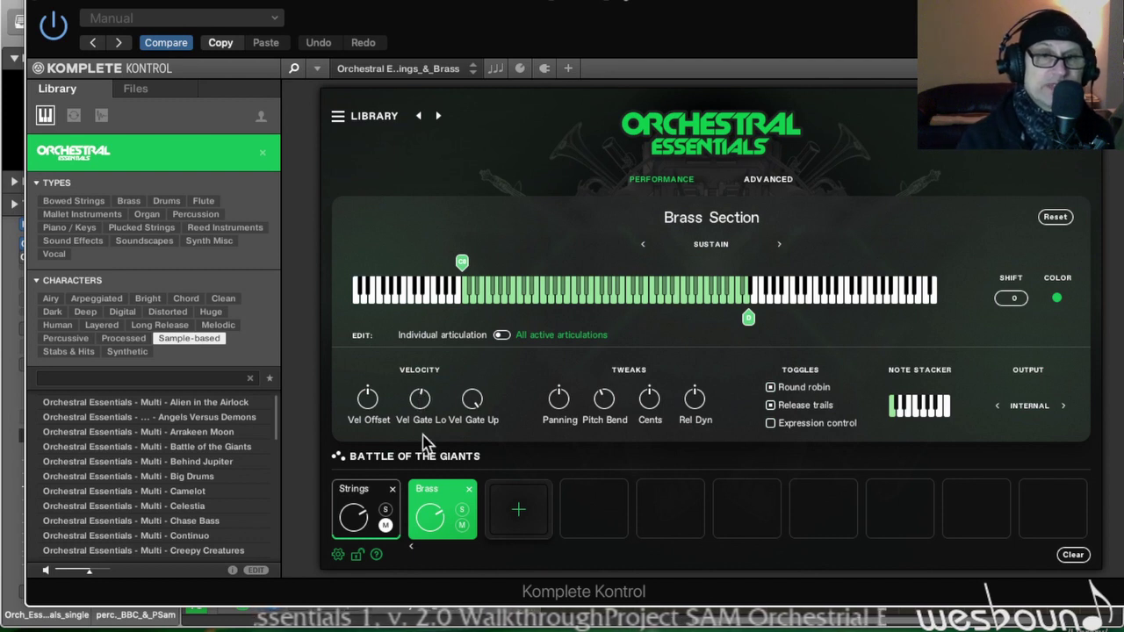
pyautogui.click(351, 497)
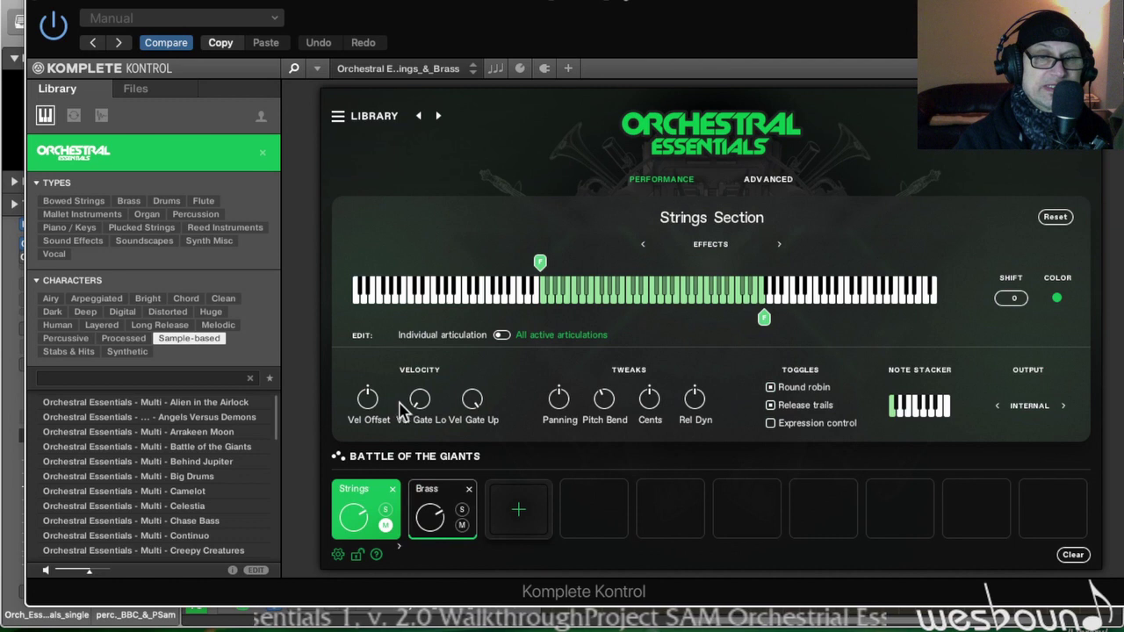
pyautogui.click(432, 494)
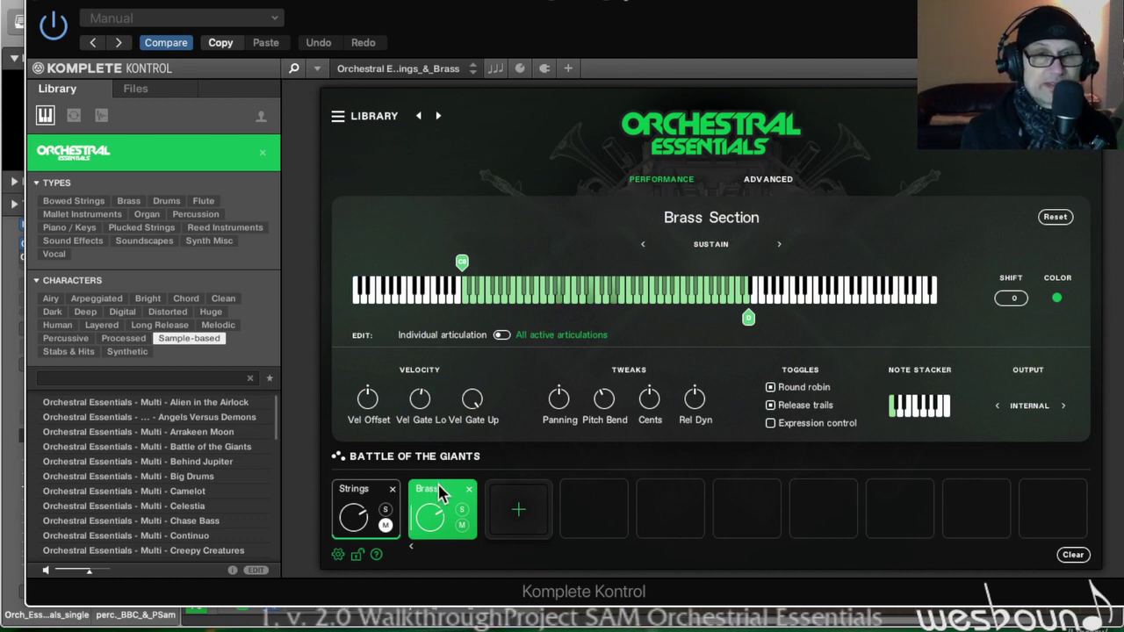
pyautogui.moveTo(419, 400)
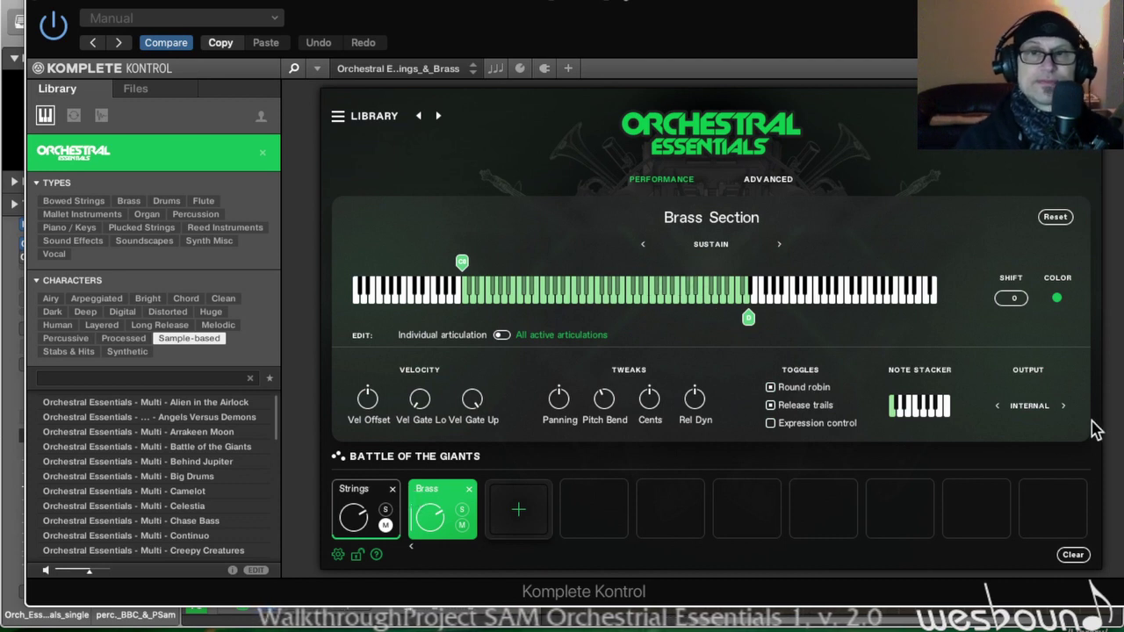
pyautogui.click(670, 182)
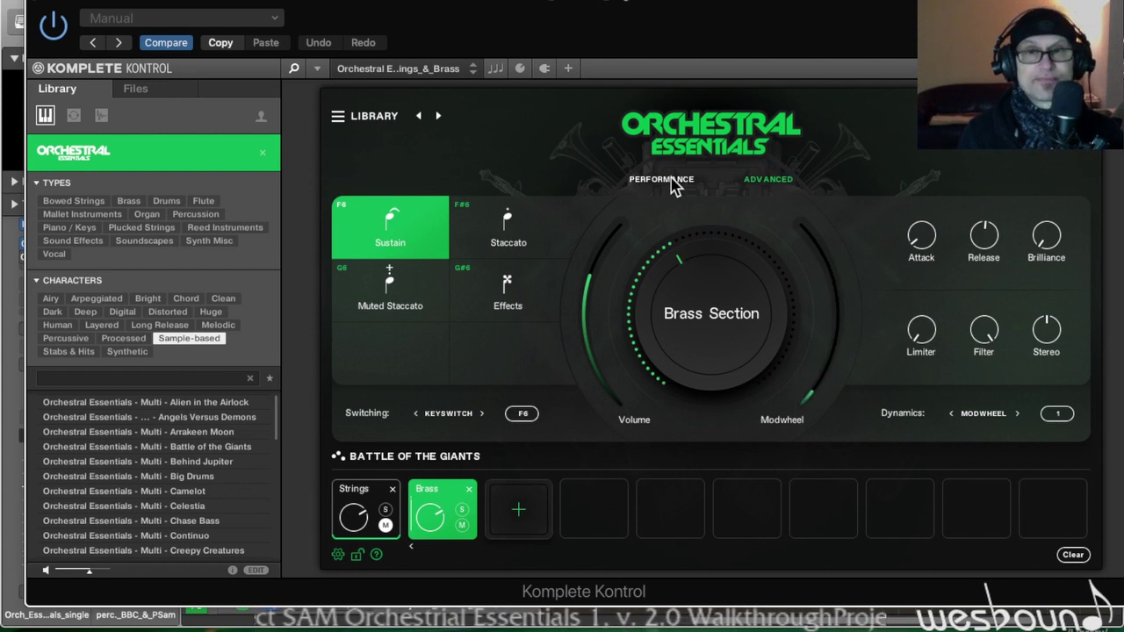
# Audition Brass Staccato and Muted Staccato, finishing on the Effects articulation (keyswitch G#6)
pyautogui.click(496, 235)
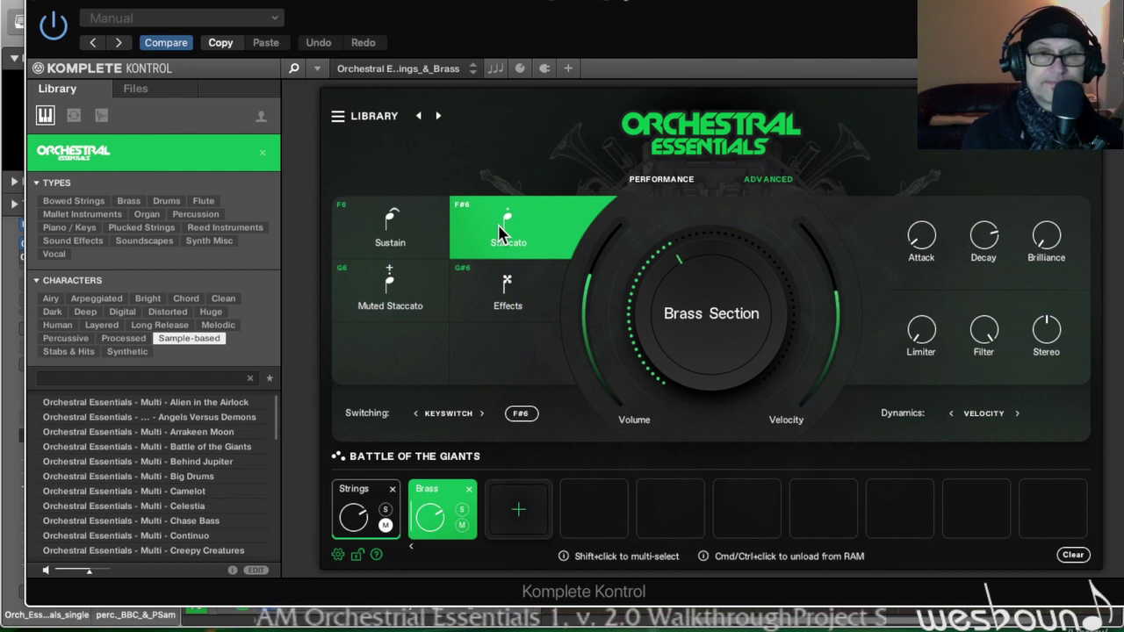
pyautogui.click(395, 311)
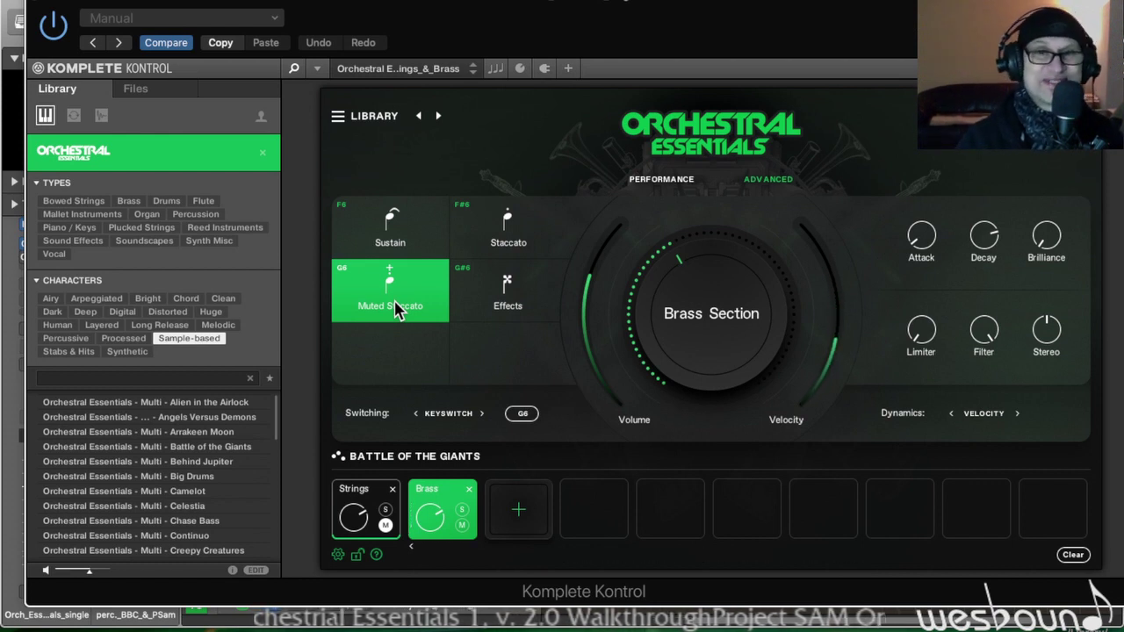
pyautogui.click(517, 306)
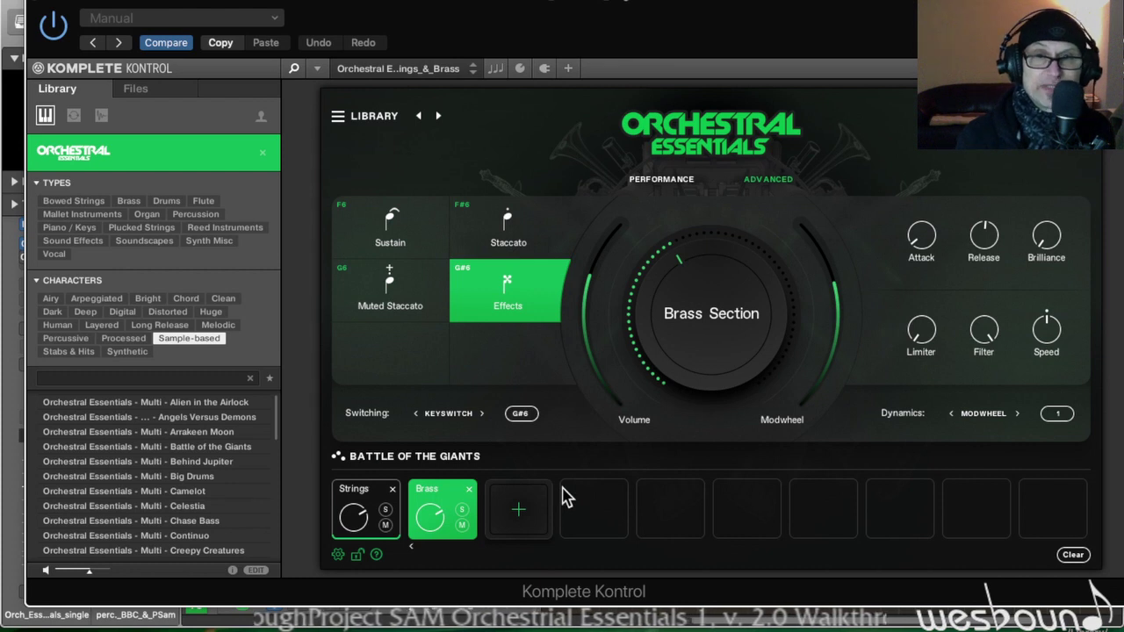
# Mute the Brass part and select the Strings slot for editing
pyautogui.click(462, 525)
pyautogui.click(355, 503)
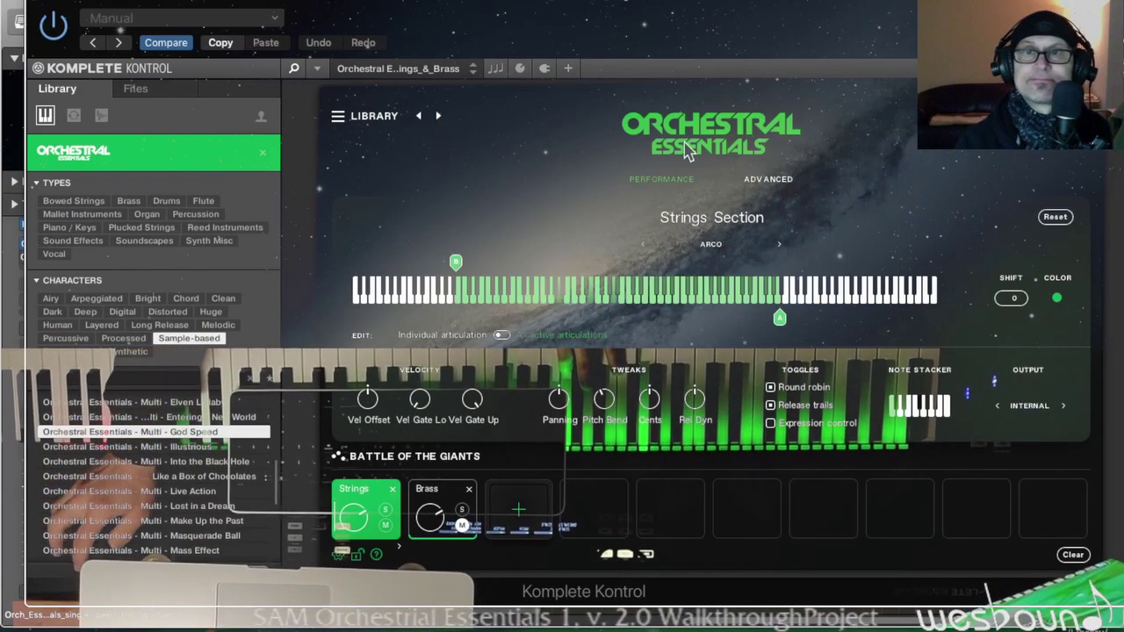
# Check the Brass articulations, then switch the Strings Section to Arco via keyswitch C6
pyautogui.click(667, 180)
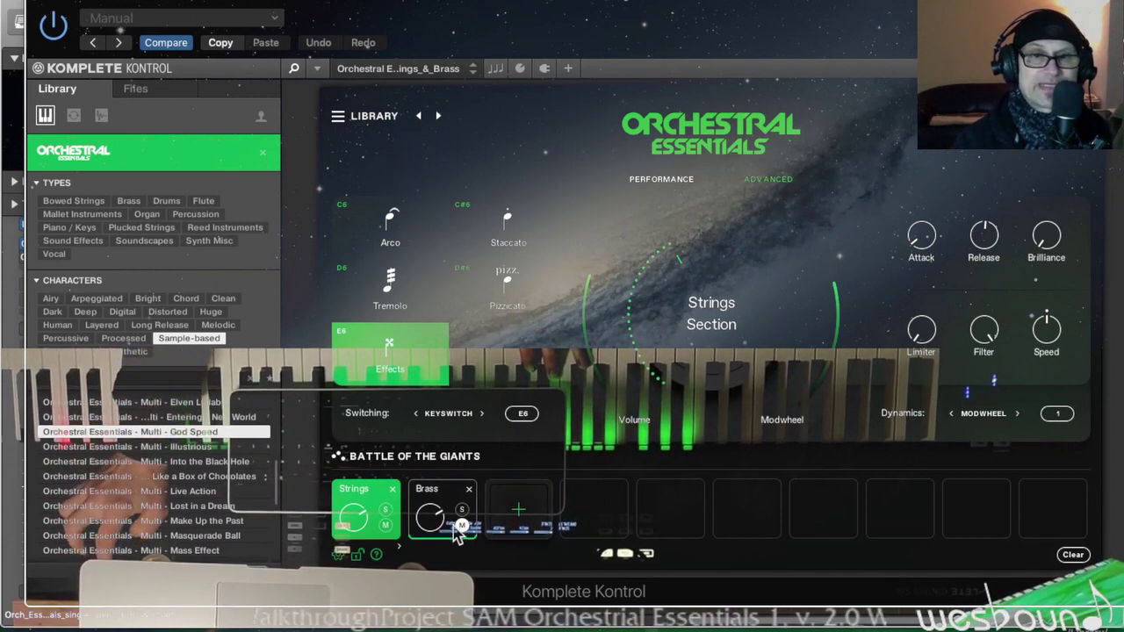
pyautogui.click(439, 499)
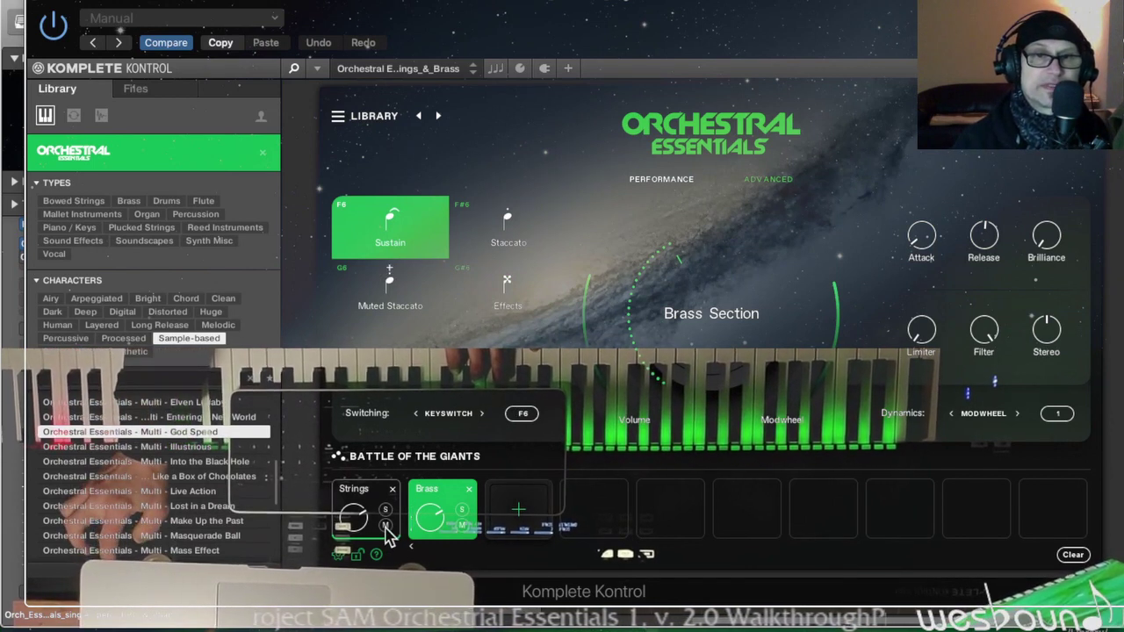
pyautogui.click(358, 505)
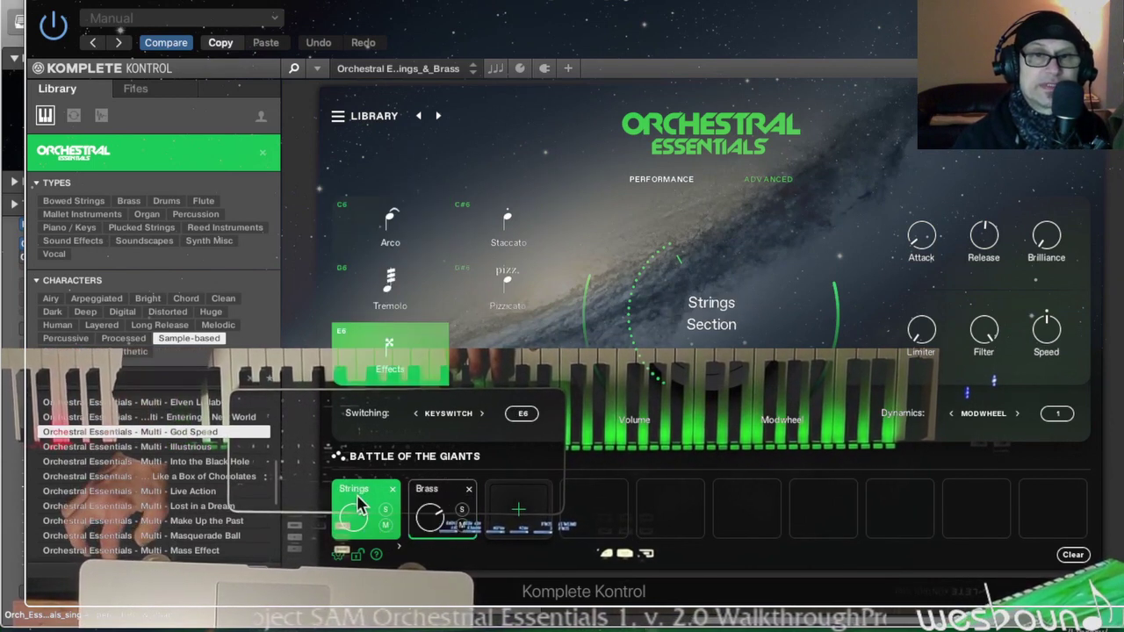
pyautogui.click(381, 223)
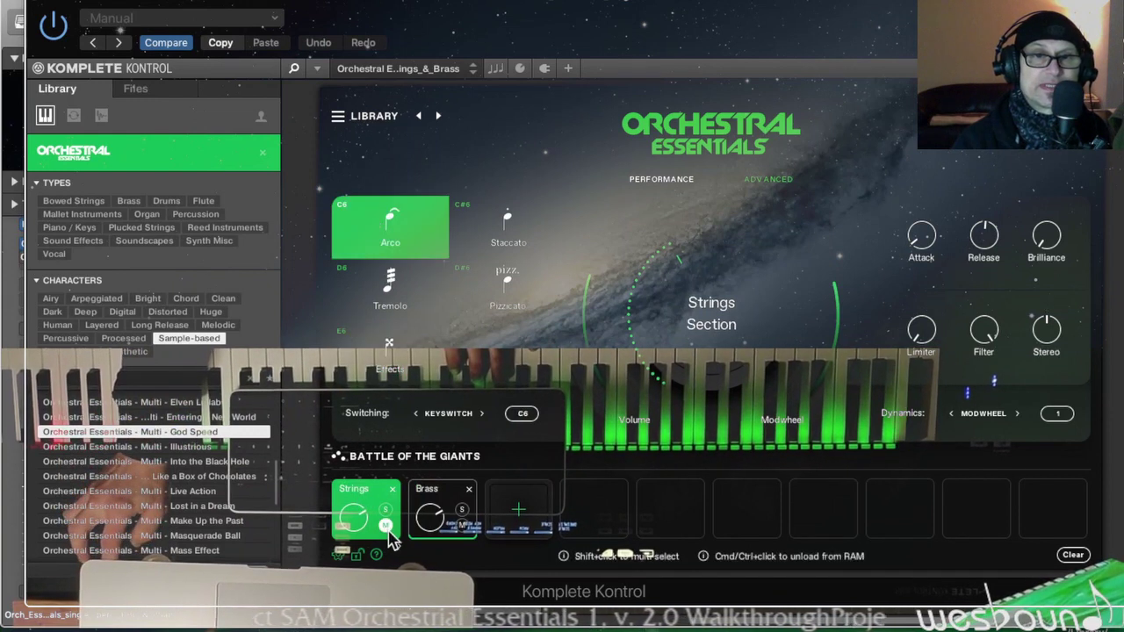
# Show the Brass ADVANCED page: Round robin and Release trails on, Expression control off
pyautogui.click(441, 509)
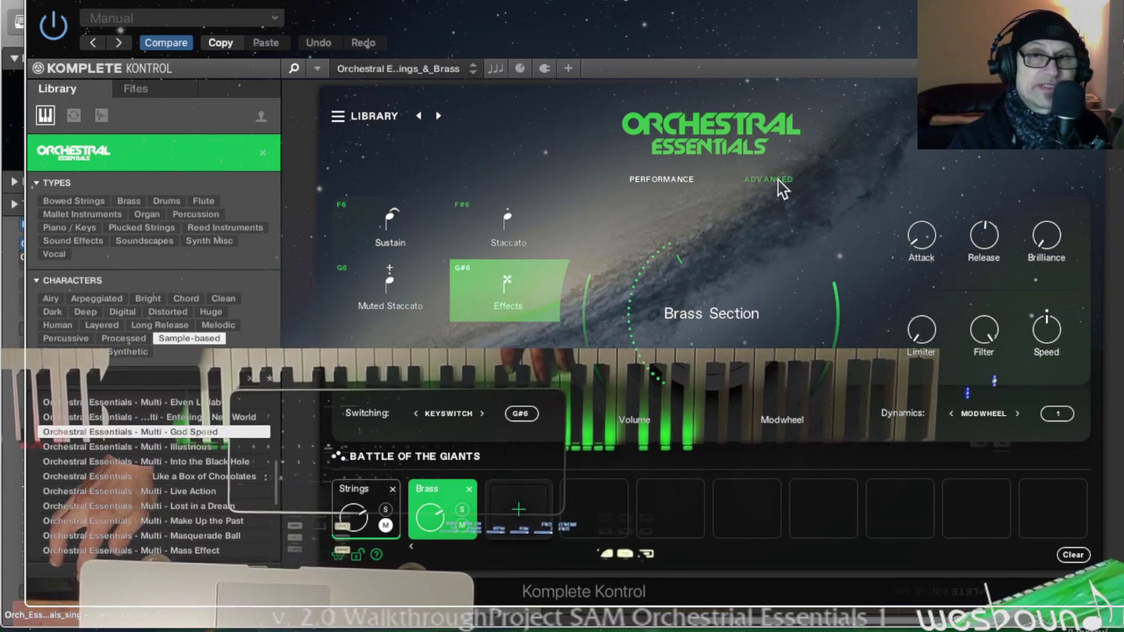
pyautogui.click(781, 184)
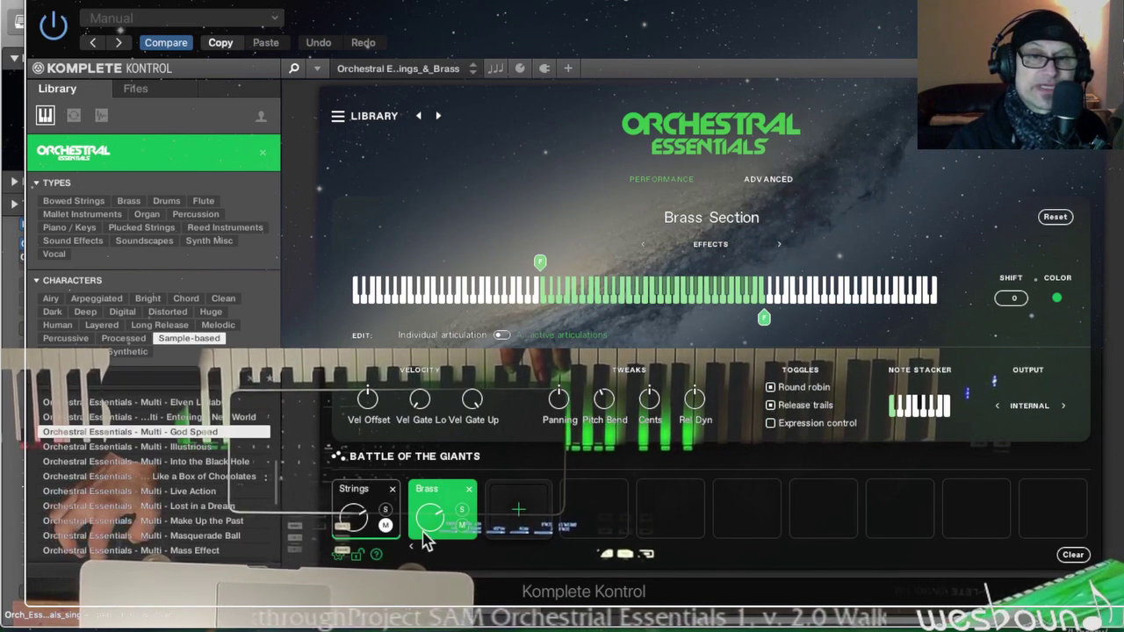
pyautogui.click(377, 556)
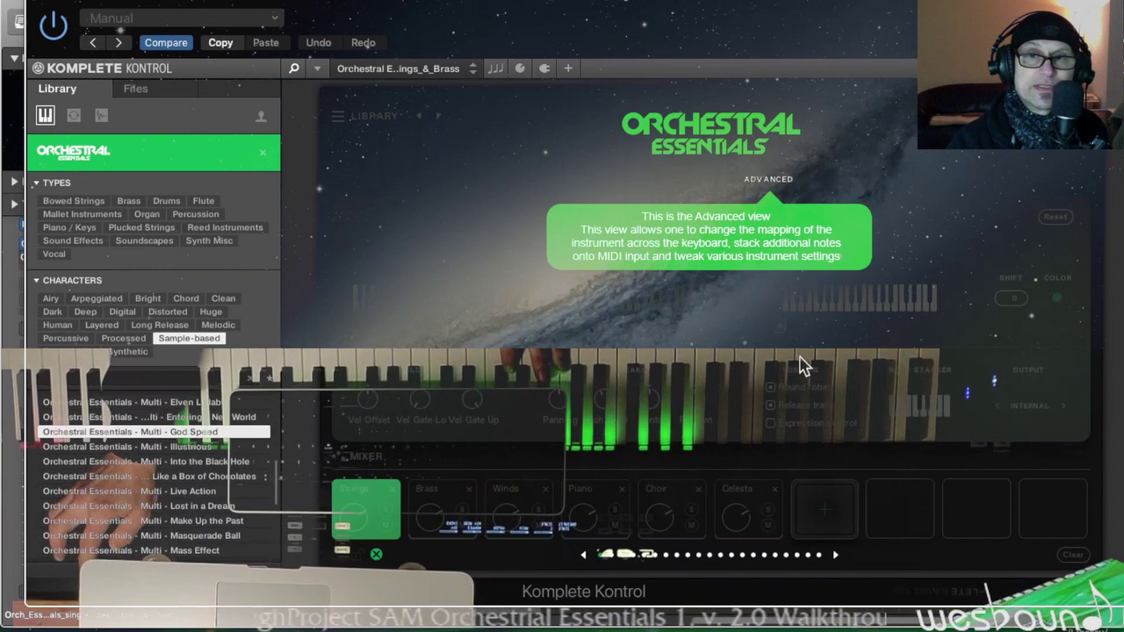
pyautogui.click(748, 263)
pyautogui.click(747, 262)
pyautogui.click(741, 338)
pyautogui.click(742, 338)
pyautogui.click(743, 339)
pyautogui.click(745, 340)
pyautogui.click(742, 339)
pyautogui.click(743, 339)
pyautogui.click(743, 339)
pyautogui.click(744, 339)
pyautogui.click(743, 339)
pyautogui.click(744, 339)
pyautogui.click(743, 337)
pyautogui.click(743, 339)
pyautogui.click(744, 339)
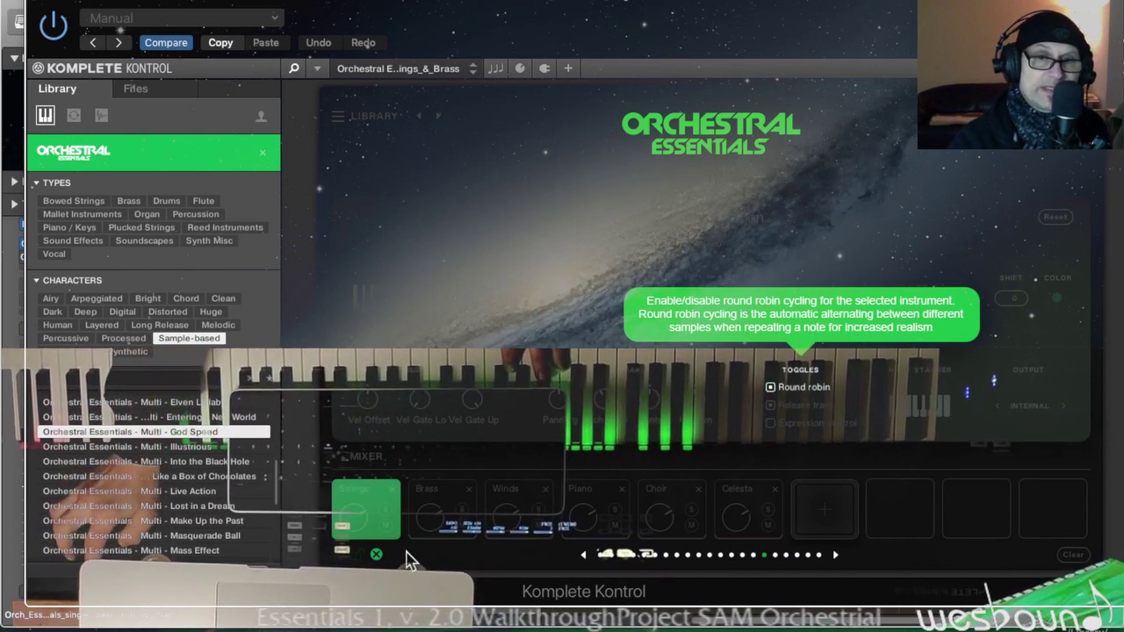
pyautogui.click(376, 556)
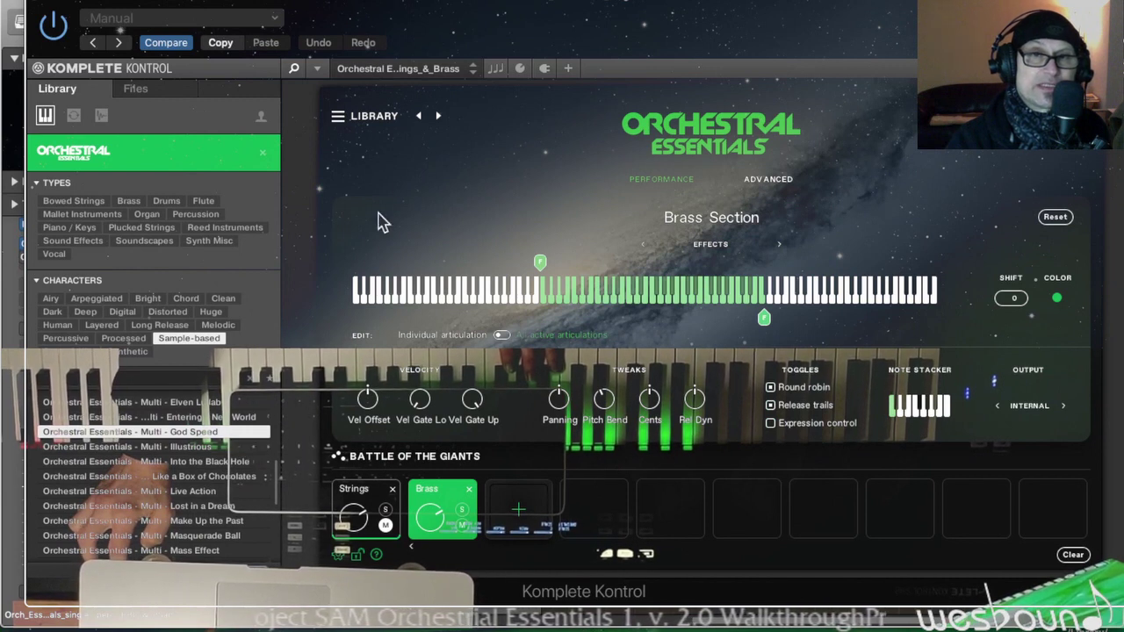
# Remove the Strings and Brass parts and load Violins & Flutes as the only instrument
pyautogui.click(338, 117)
pyautogui.click(339, 118)
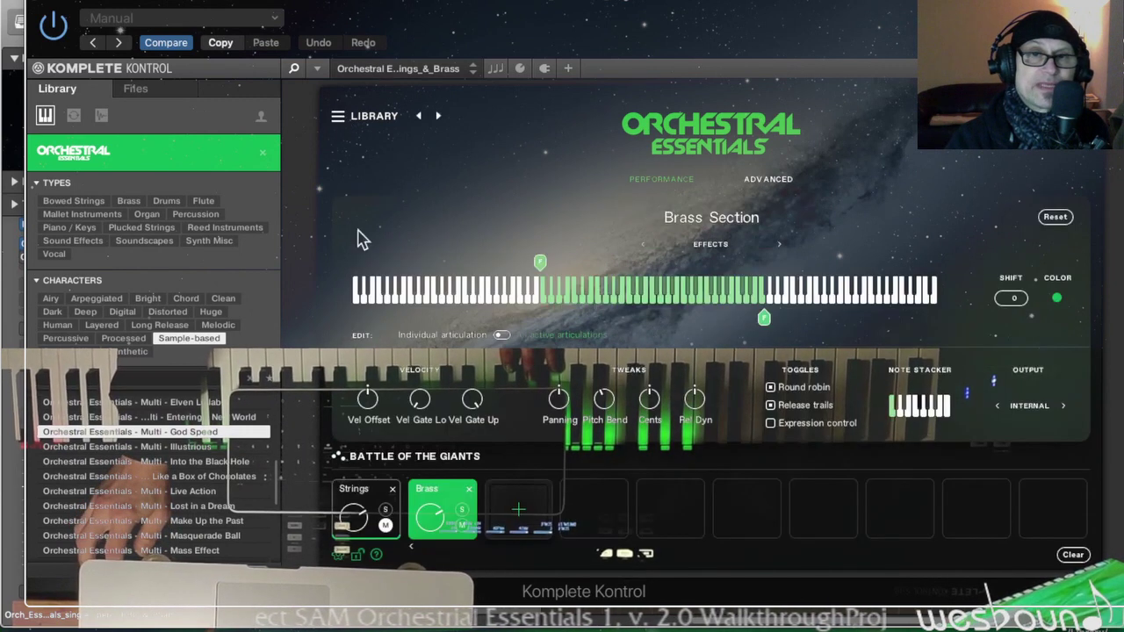
pyautogui.click(391, 492)
pyautogui.click(392, 492)
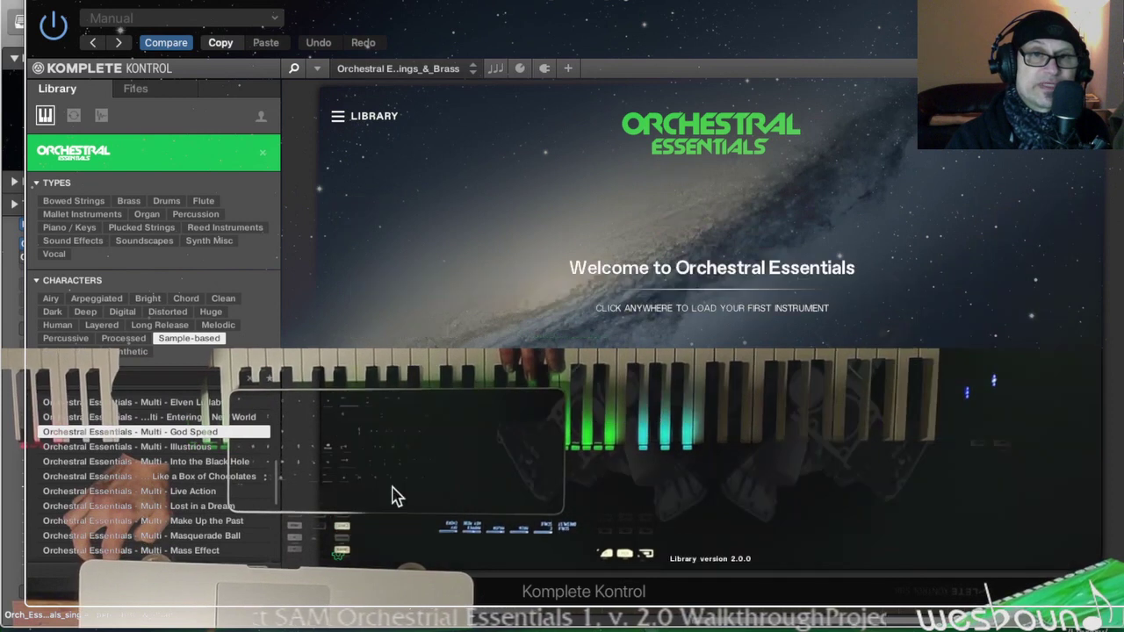
pyautogui.click(338, 119)
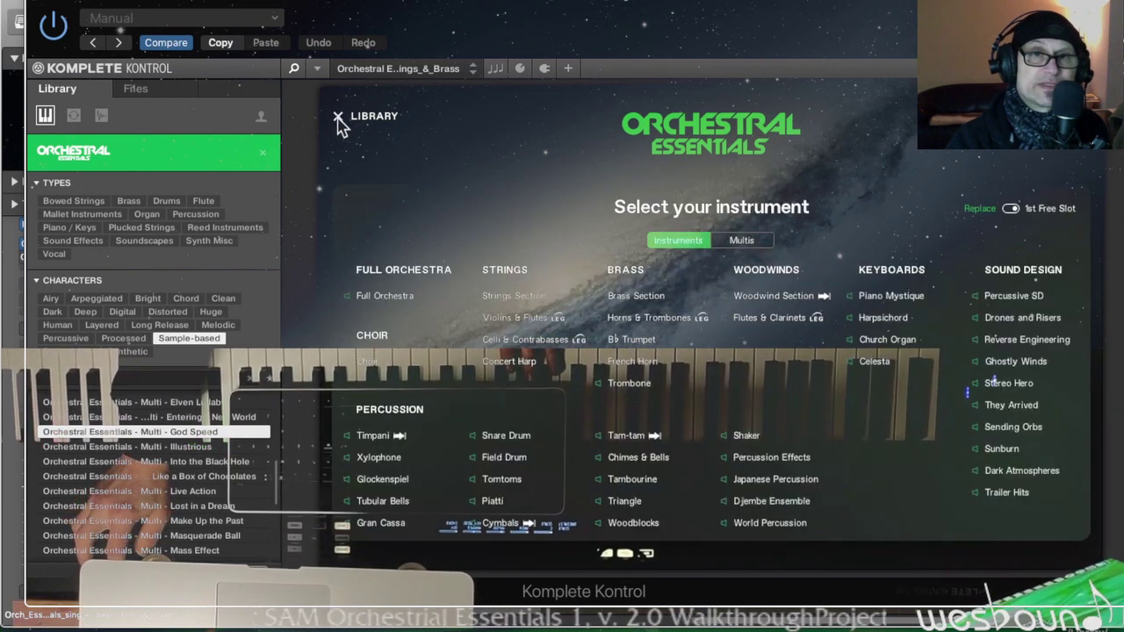
pyautogui.click(519, 317)
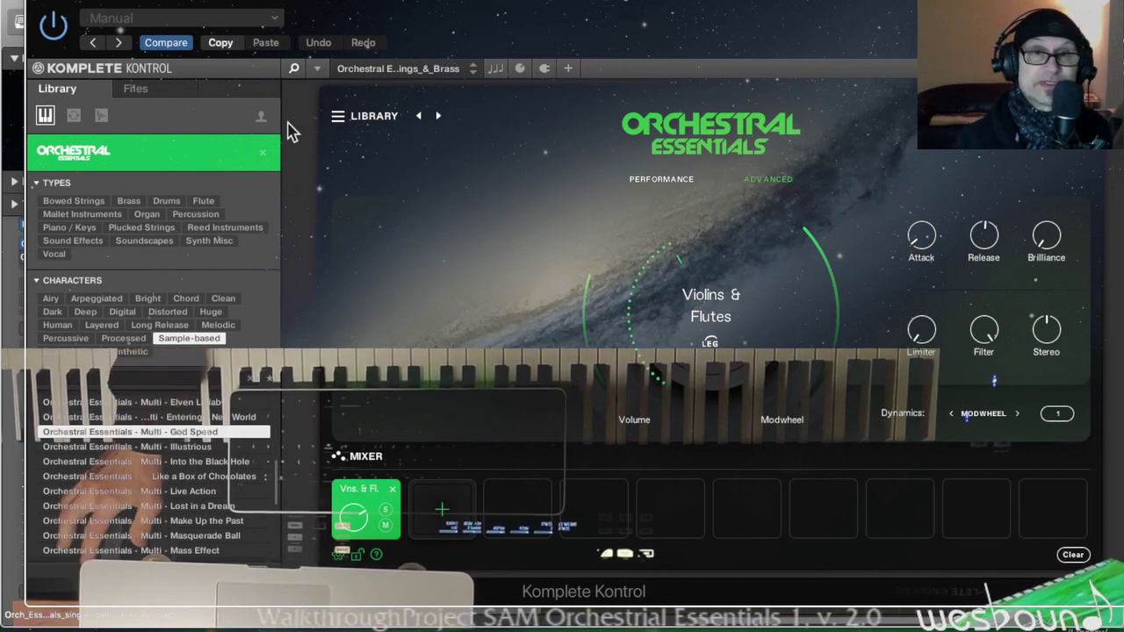
# Replace Violins & Flutes with Timpani from the library
pyautogui.click(394, 491)
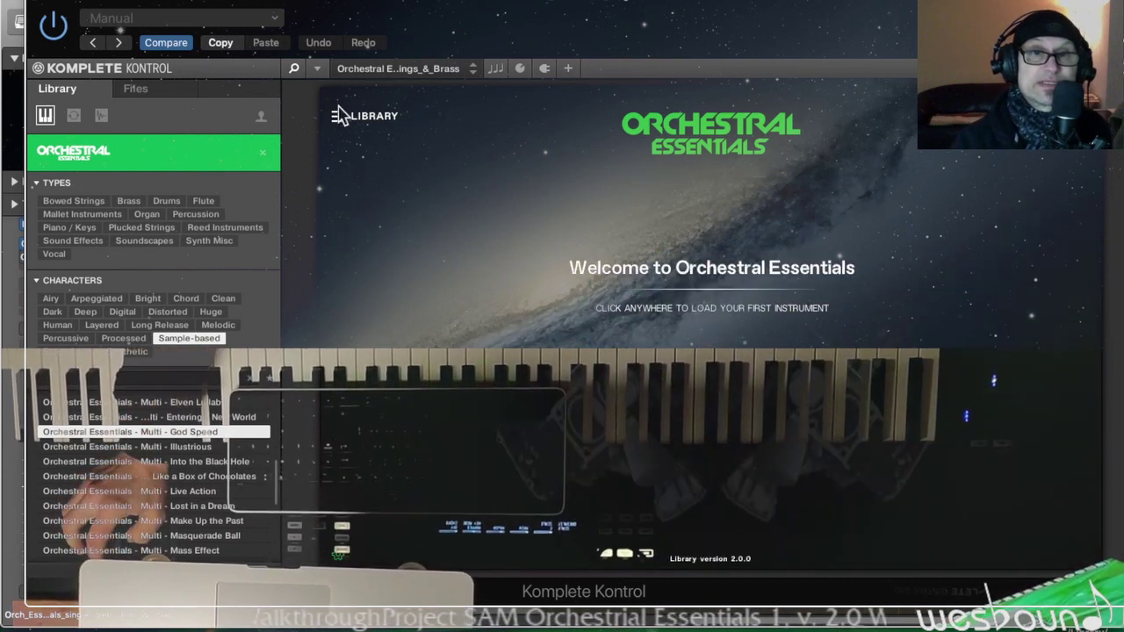
pyautogui.click(509, 465)
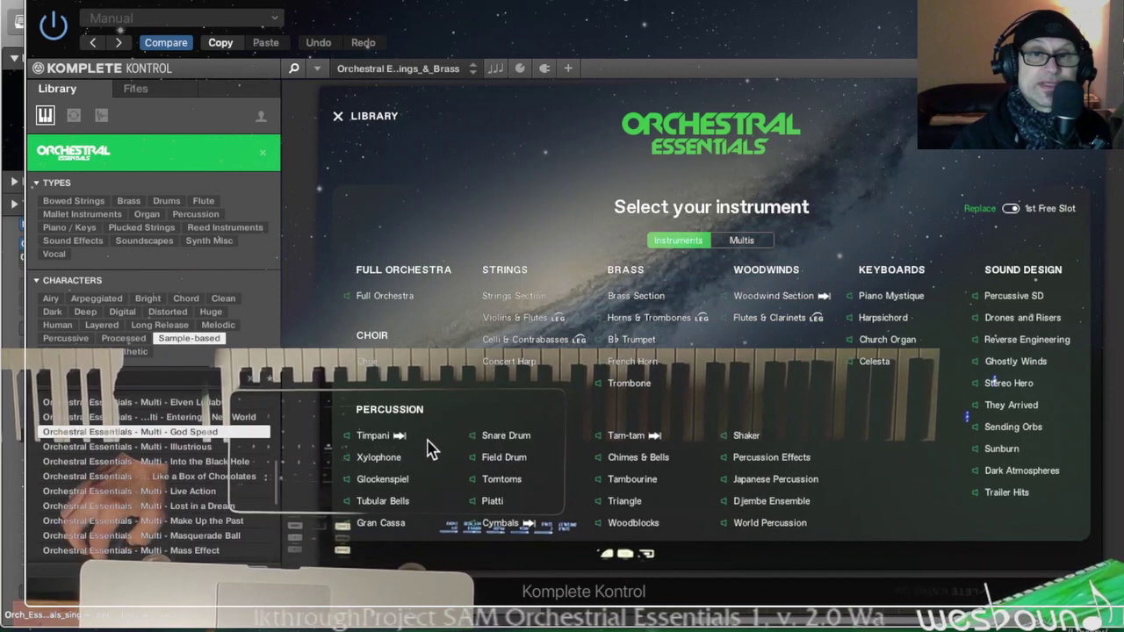
pyautogui.click(372, 436)
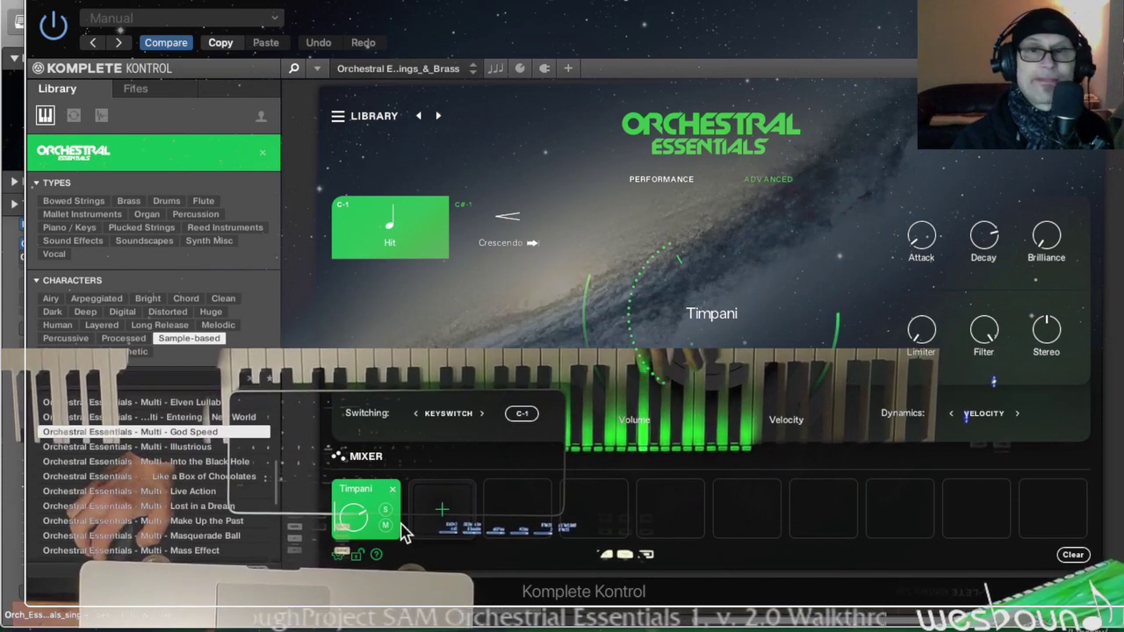
# Play Timpani's Crescendo articulation; try adaptive sync BEATS at 3, then return to DOWNBEAT
pyautogui.click(507, 233)
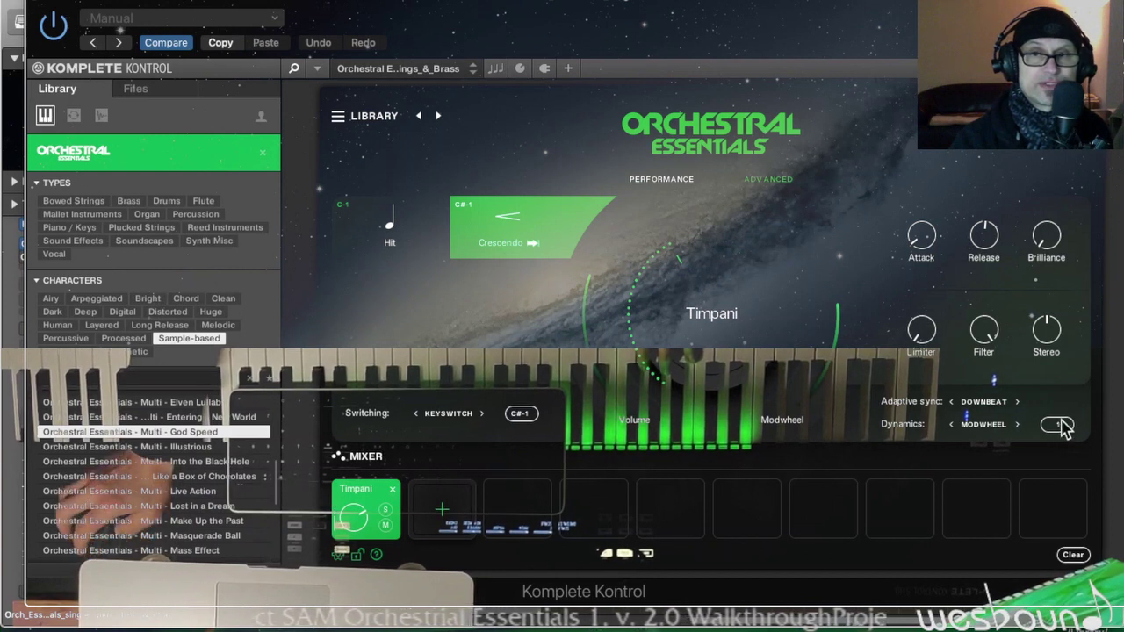
pyautogui.click(1017, 401)
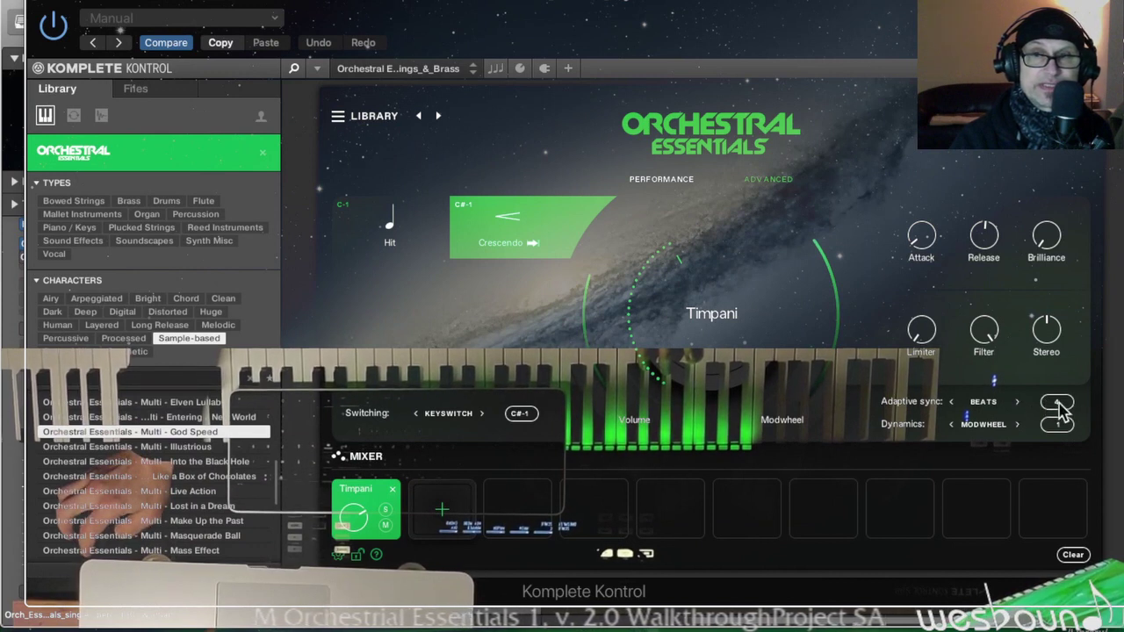
pyautogui.moveTo(1060, 405); pyautogui.dragTo(1063, 422)
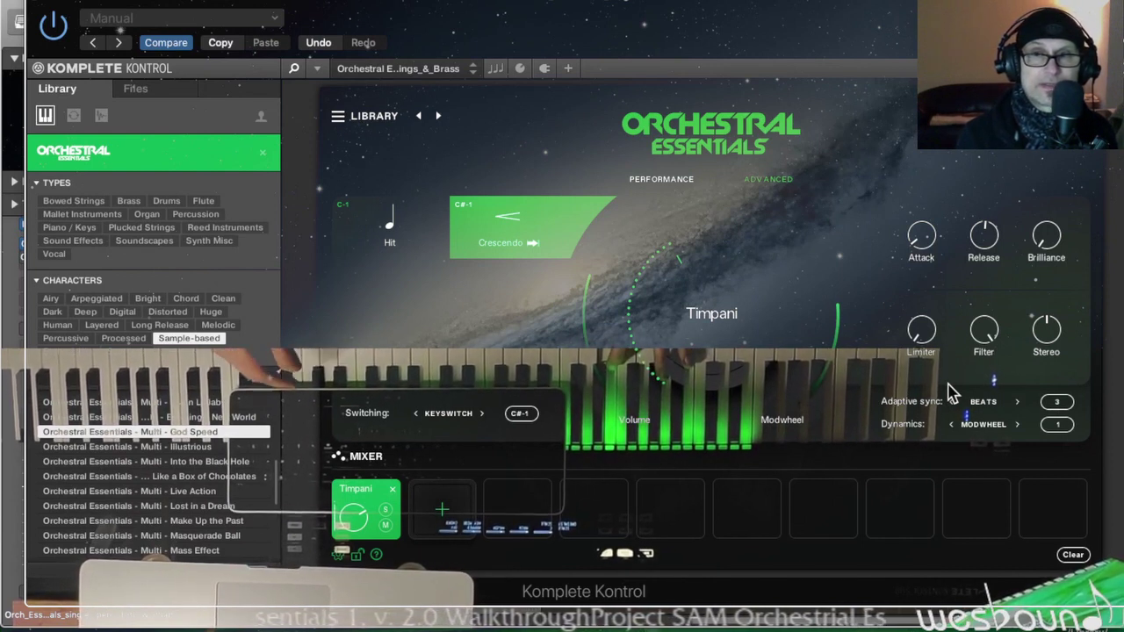
pyautogui.click(1019, 402)
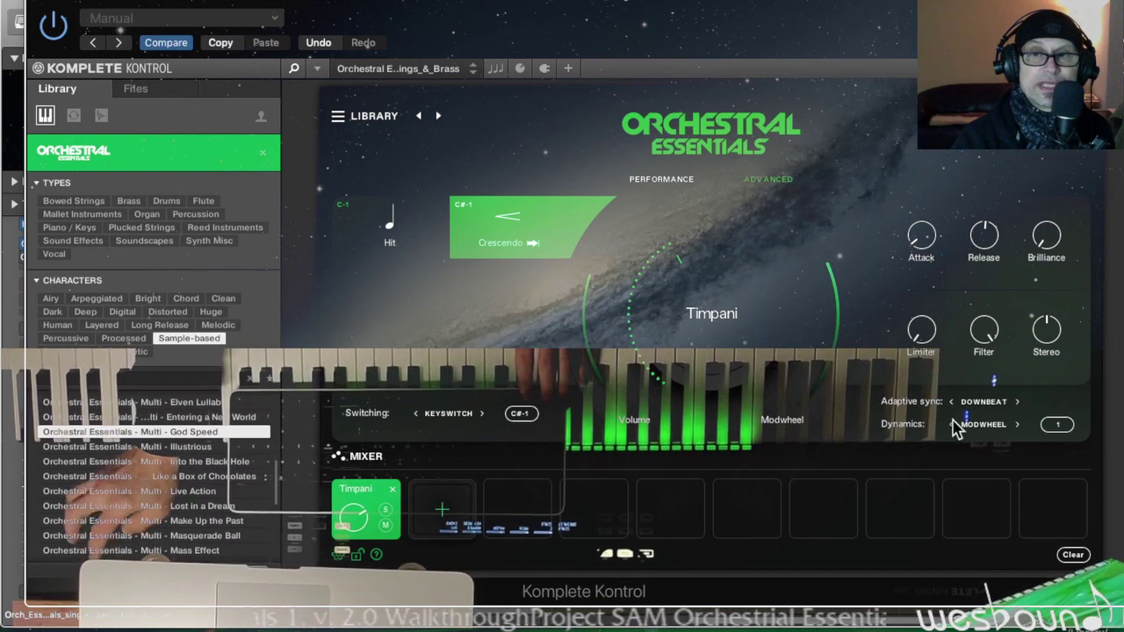
# Switch Timpani back to Hit, with switching None and dynamics following velocity
pyautogui.click(417, 249)
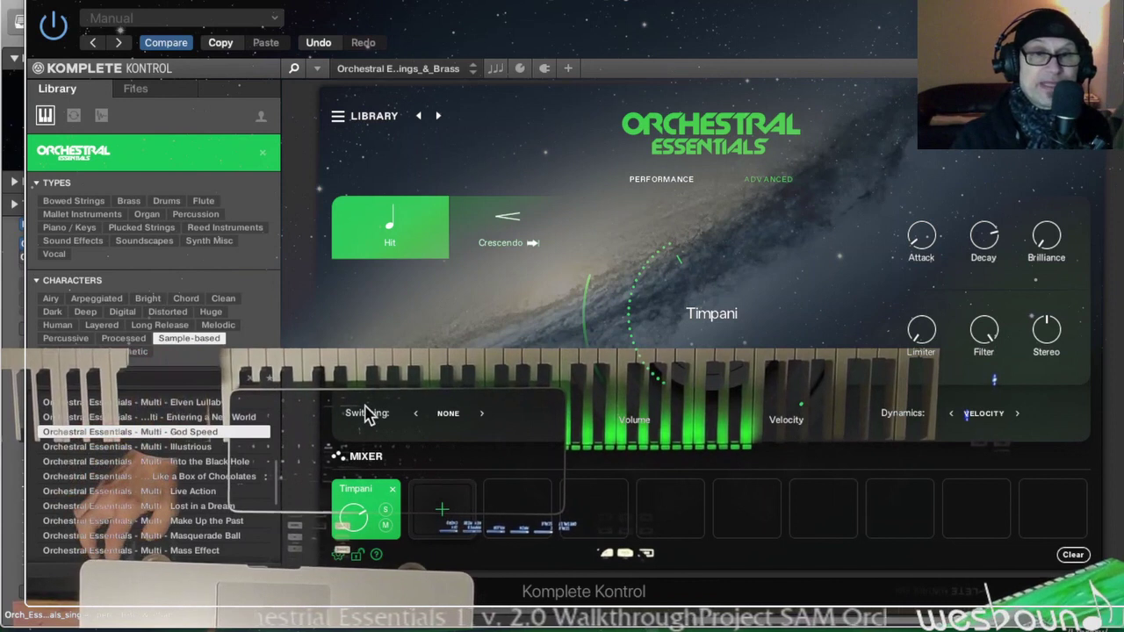
# Close the library browser on Timpani and show the File > Open Recent list
pyautogui.scroll(-4, 246, 452)
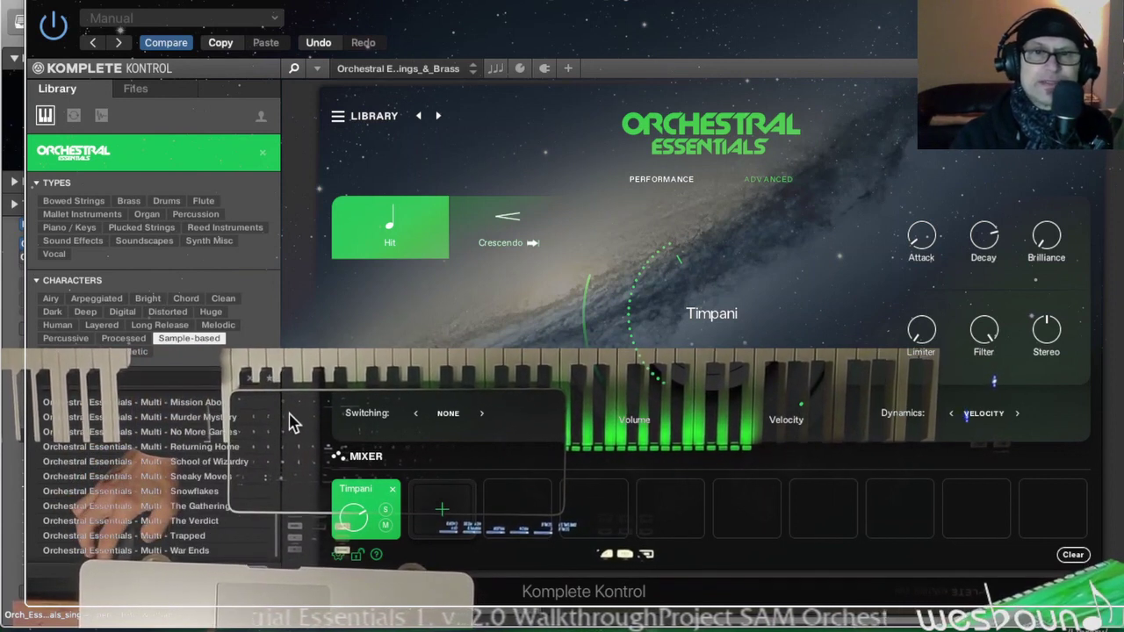
pyautogui.click(339, 118)
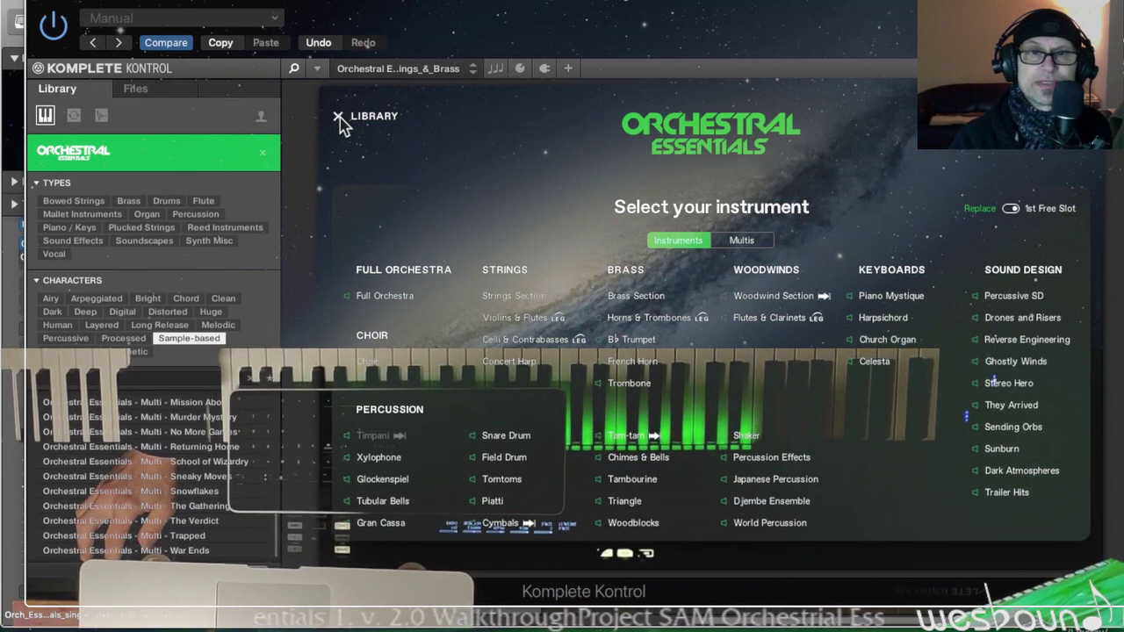
pyautogui.click(339, 117)
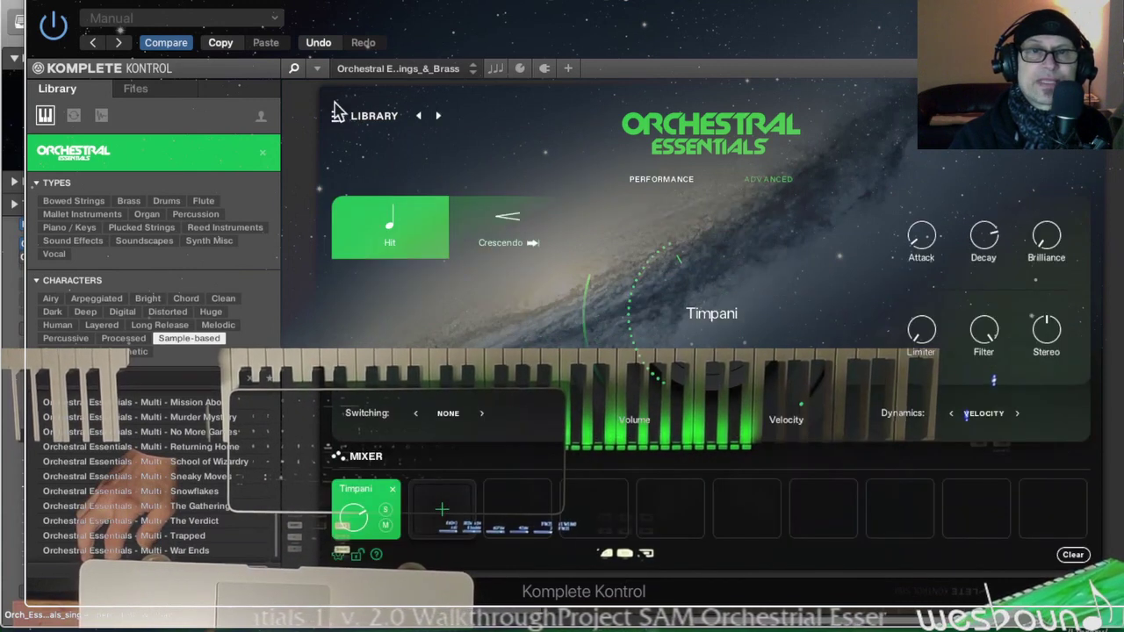
pyautogui.click(317, 68)
pyautogui.moveTo(326, 91)
pyautogui.moveTo(439, 109)
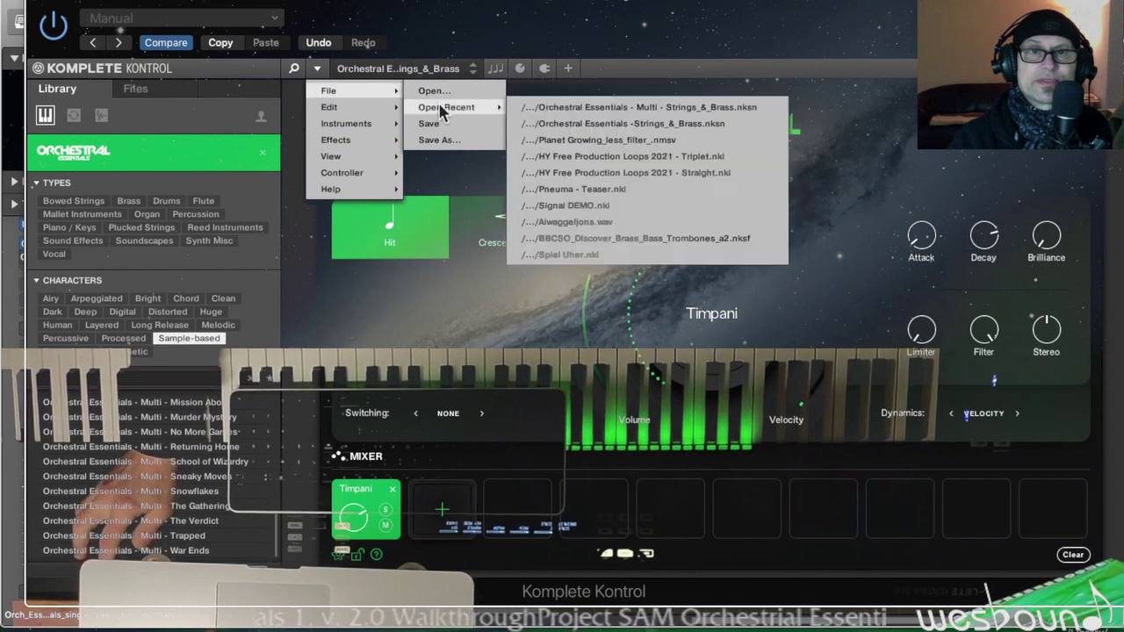
# Reload the recent Strings_&_Brass multi and open the library from the mixer's + slot
pyautogui.click(637, 107)
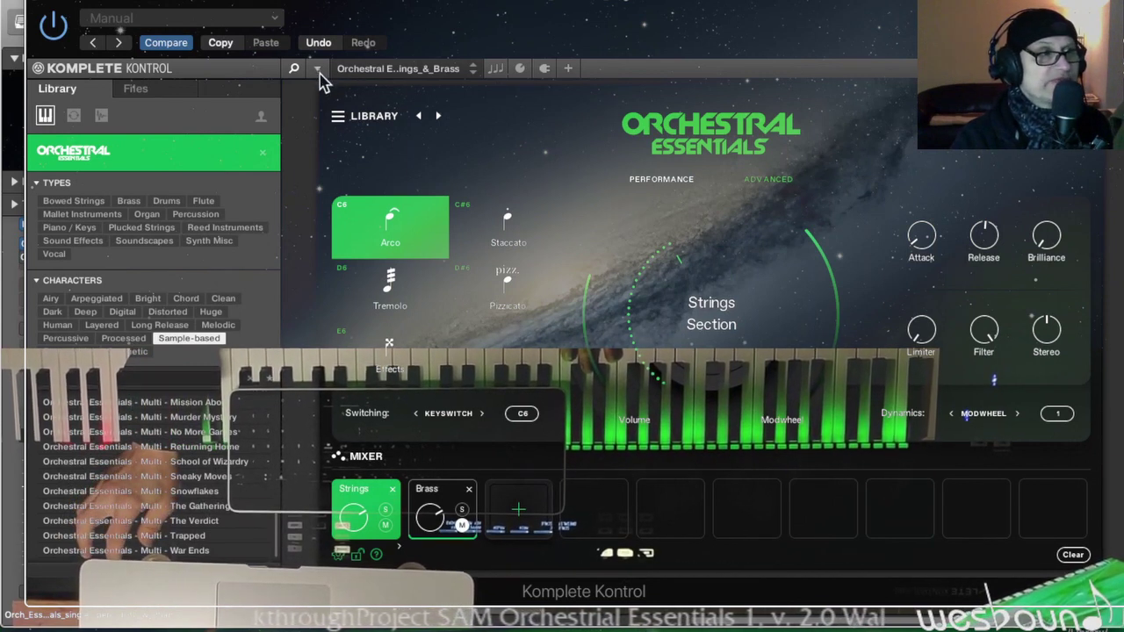
pyautogui.click(319, 70)
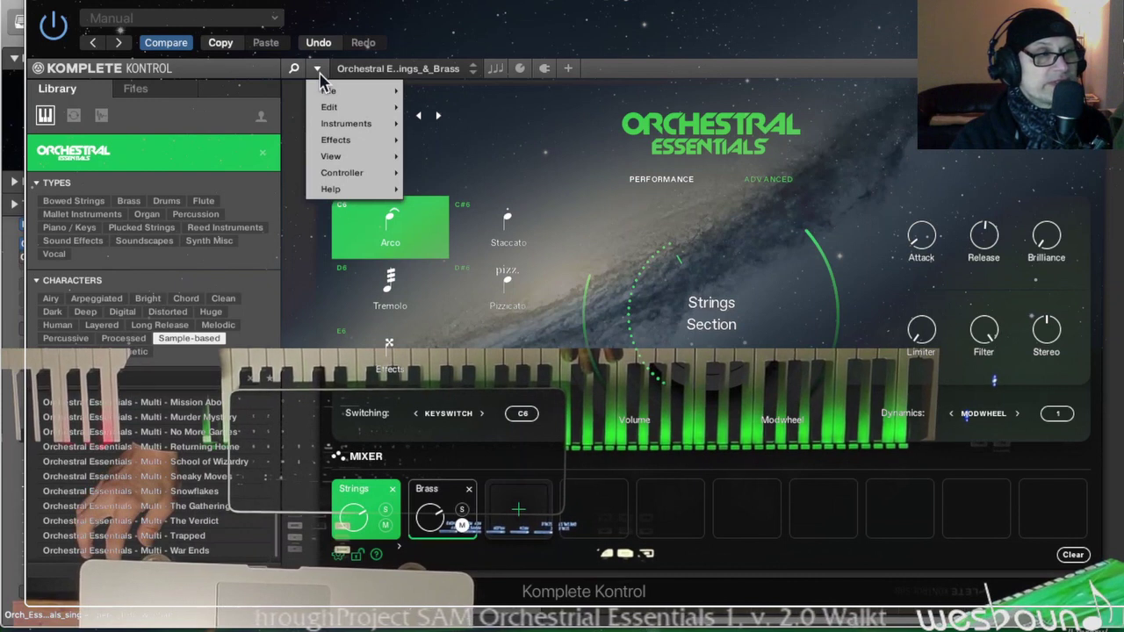
pyautogui.moveTo(322, 91)
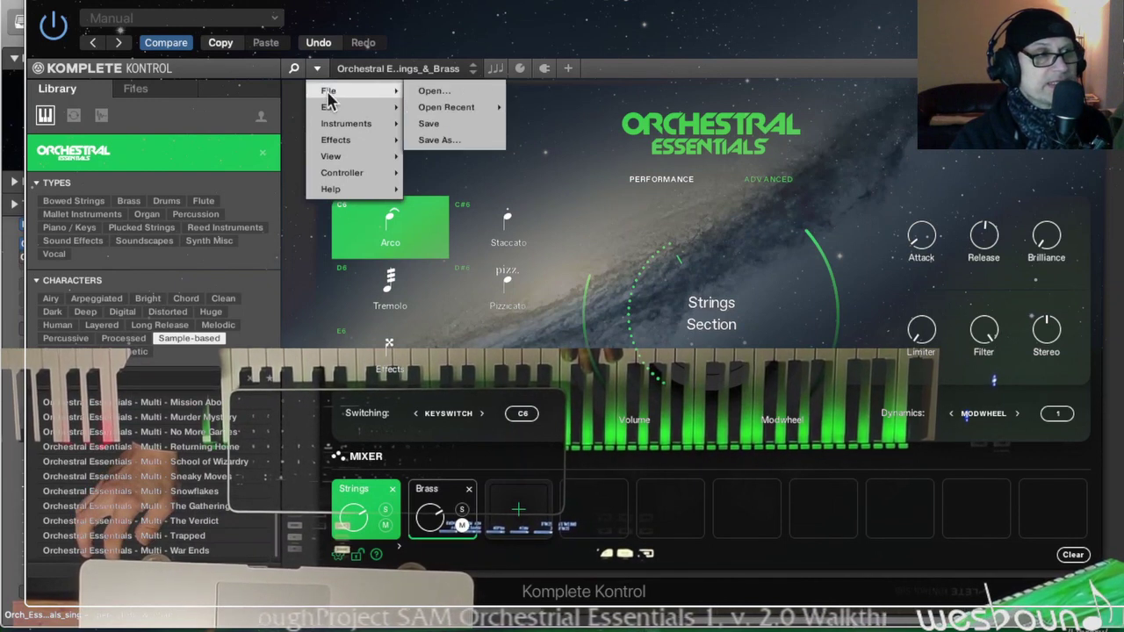
pyautogui.moveTo(446, 105)
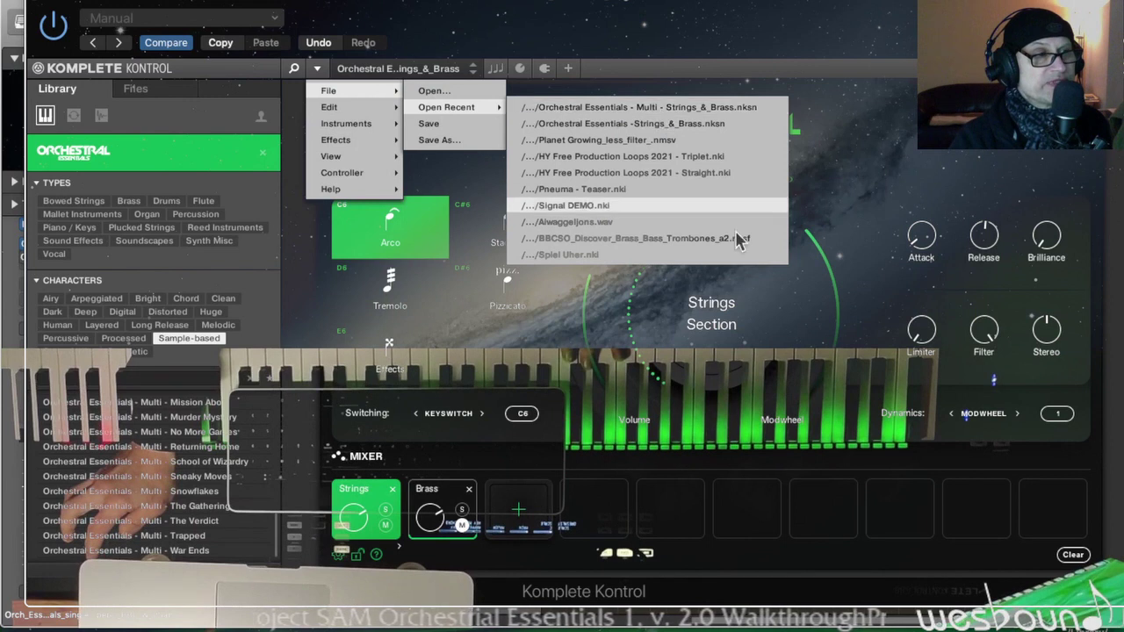
pyautogui.click(519, 513)
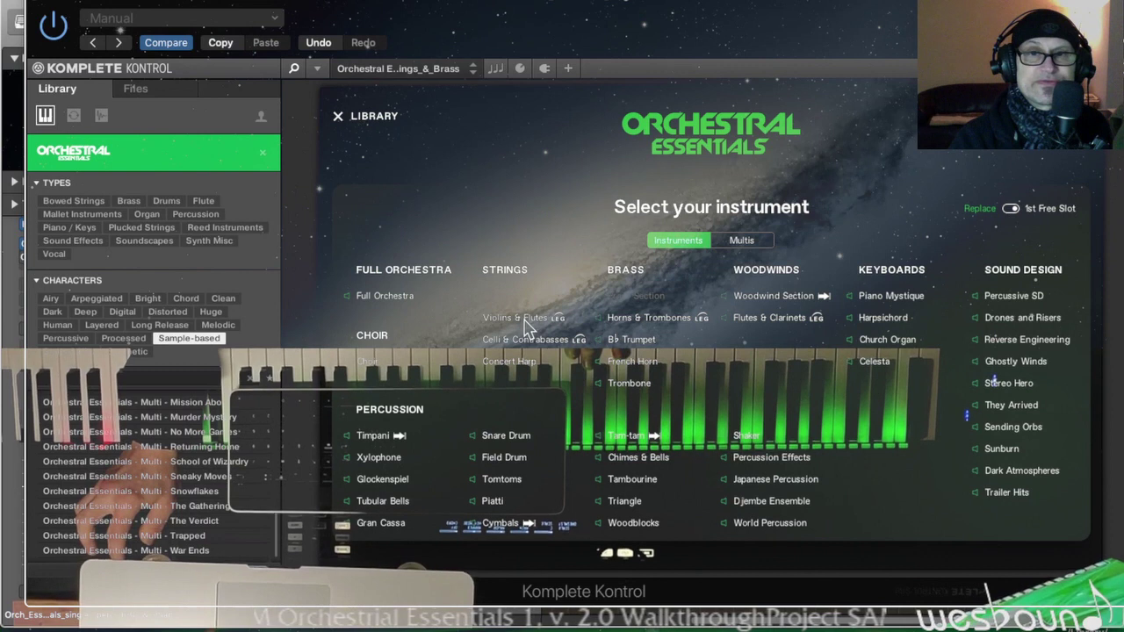
# Add Choir as the third part beside Strings and Brass, and toggle the Strings mute
pyautogui.click(372, 366)
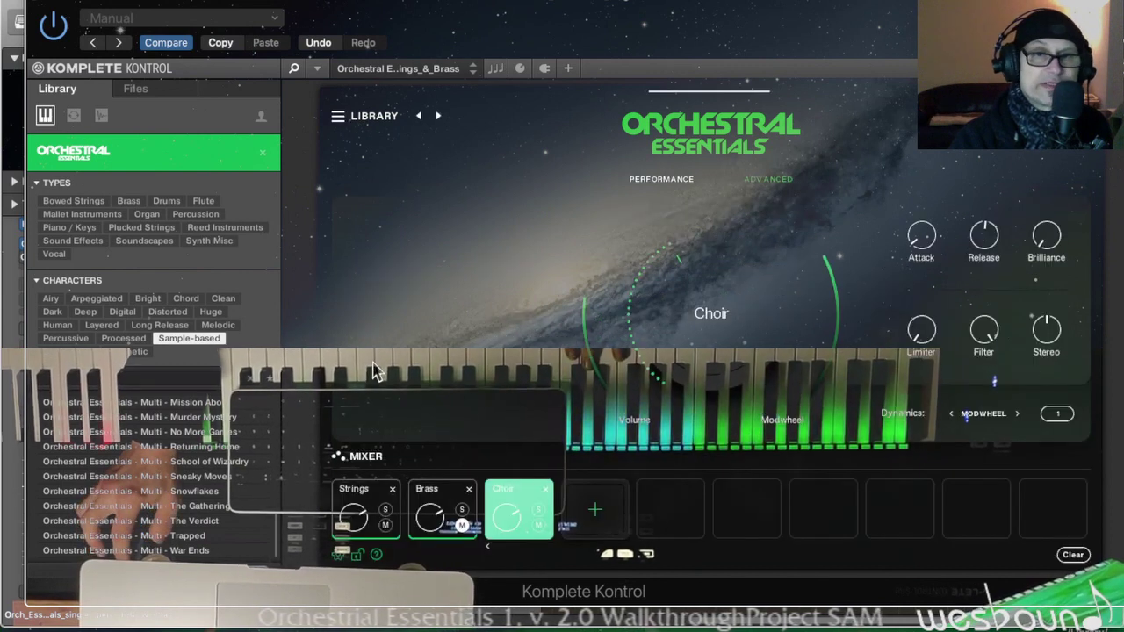
pyautogui.click(385, 526)
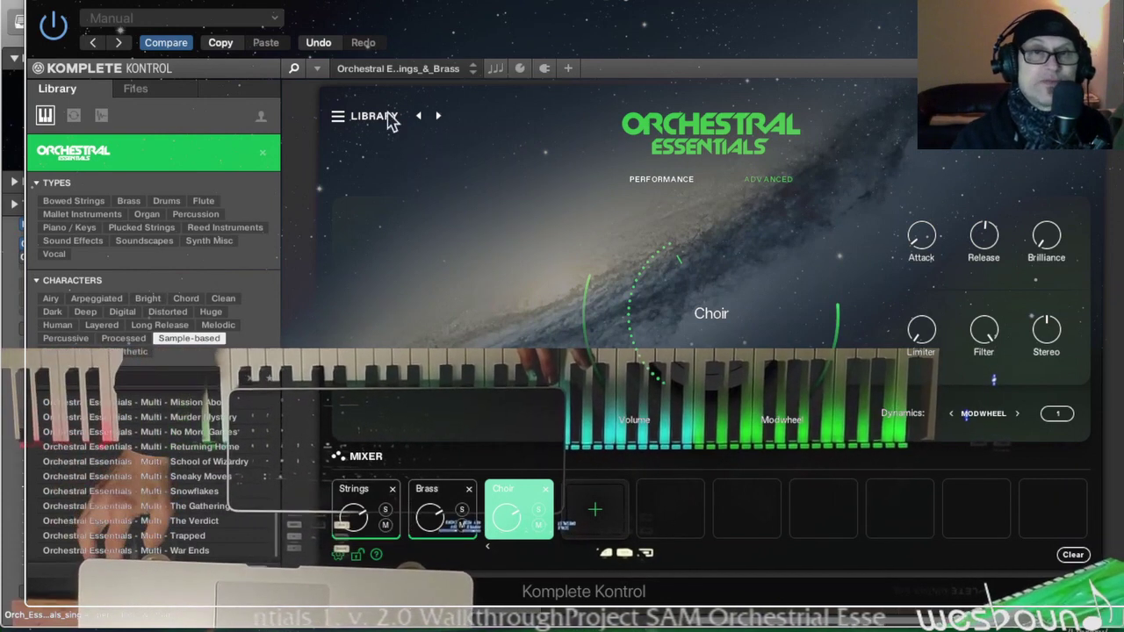
pyautogui.click(320, 70)
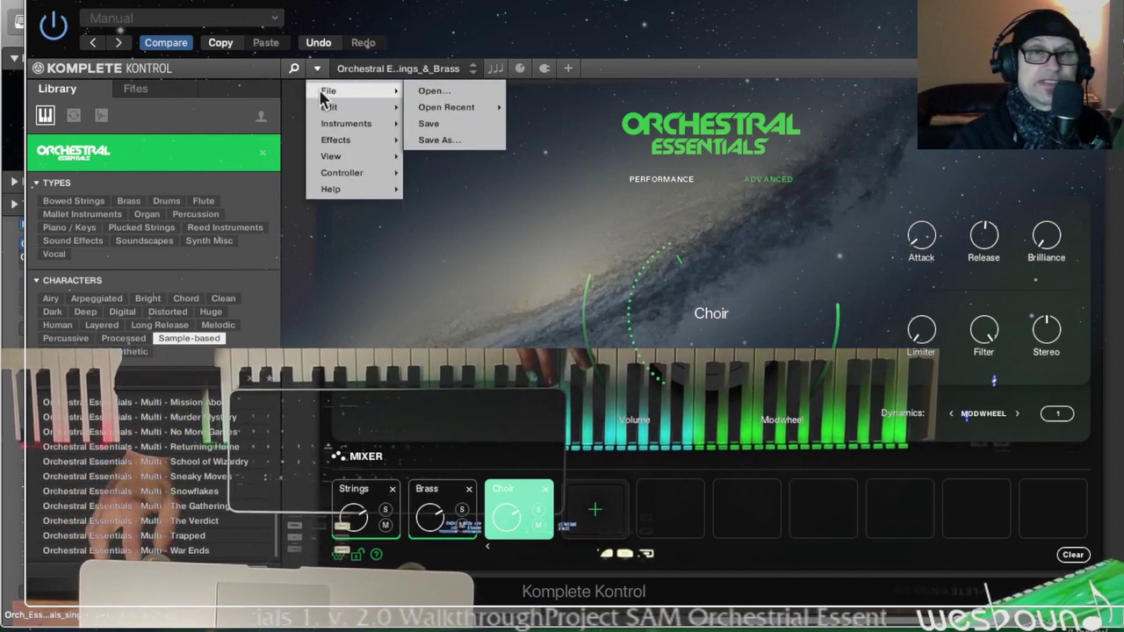
# Save the multi as 'Orchestral Essentials - Multi - Strings_&_Brass_&_Choir', replacing the existing file
pyautogui.click(436, 139)
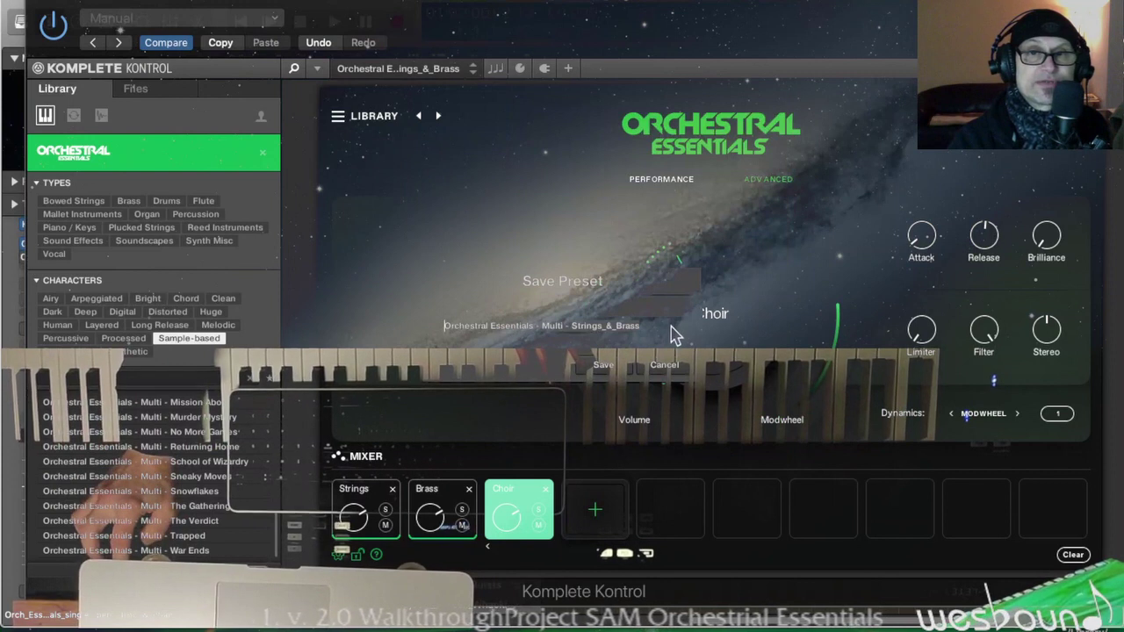
pyautogui.write('_&_Choir')
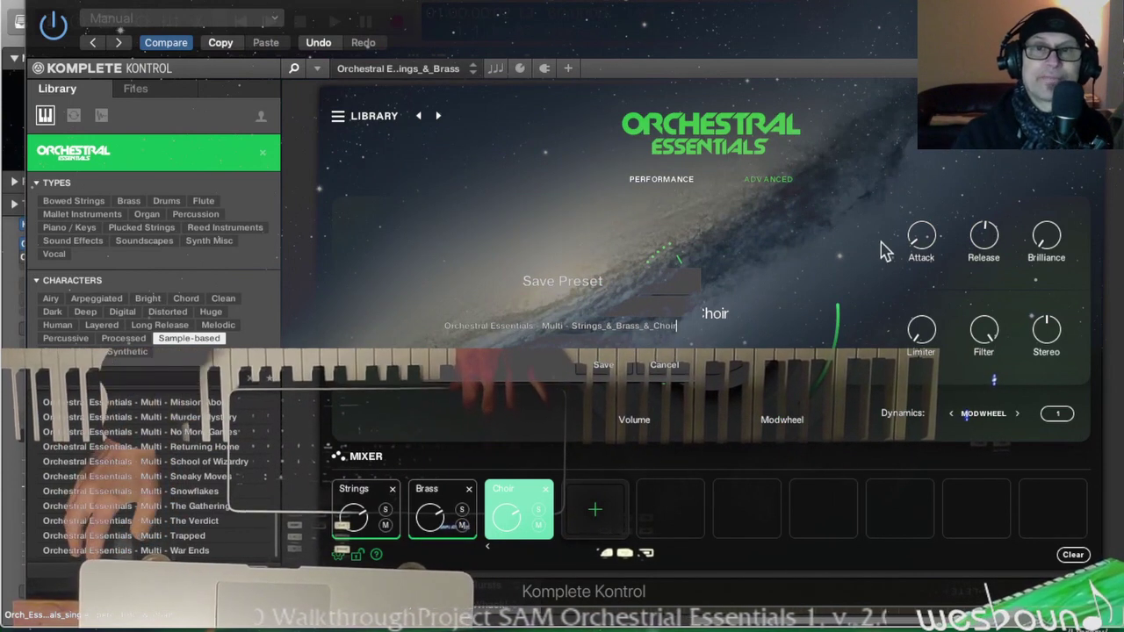
pyautogui.press('Return')
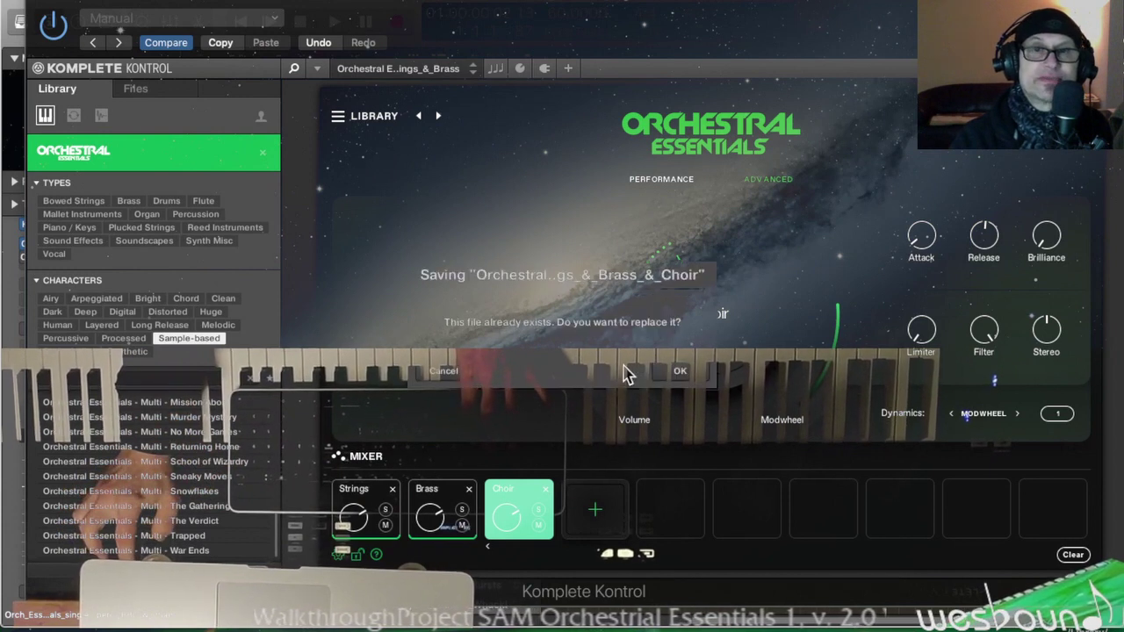
pyautogui.click(680, 372)
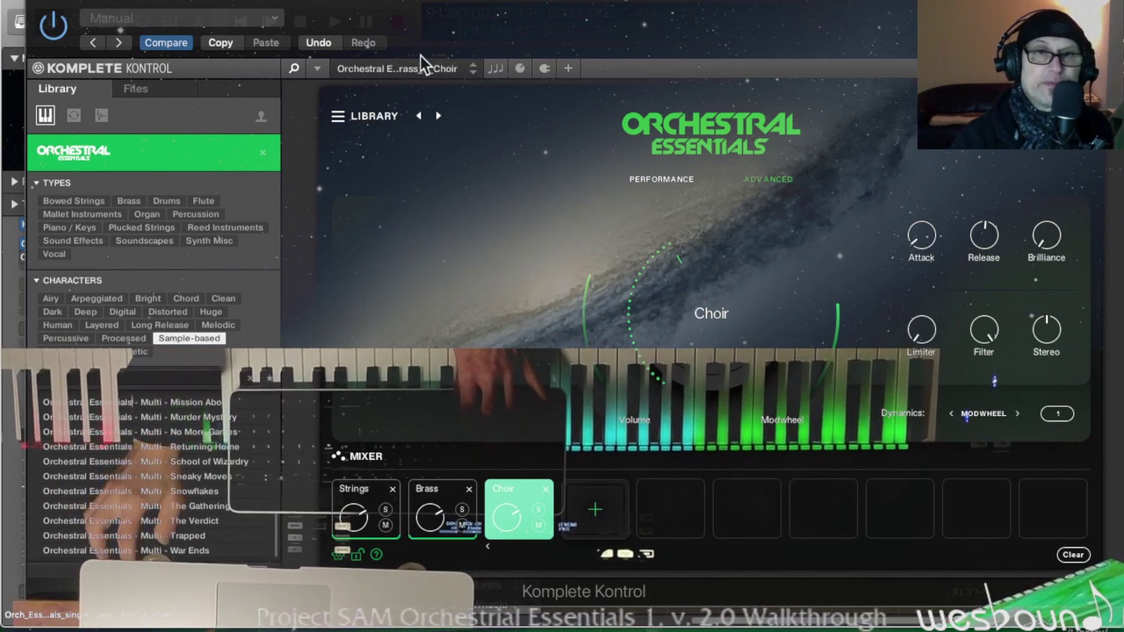
# Try reopening the recent Strings_&_Brass file and dismiss its load error, leaving Illustrious loaded
pyautogui.click(317, 69)
pyautogui.moveTo(330, 109)
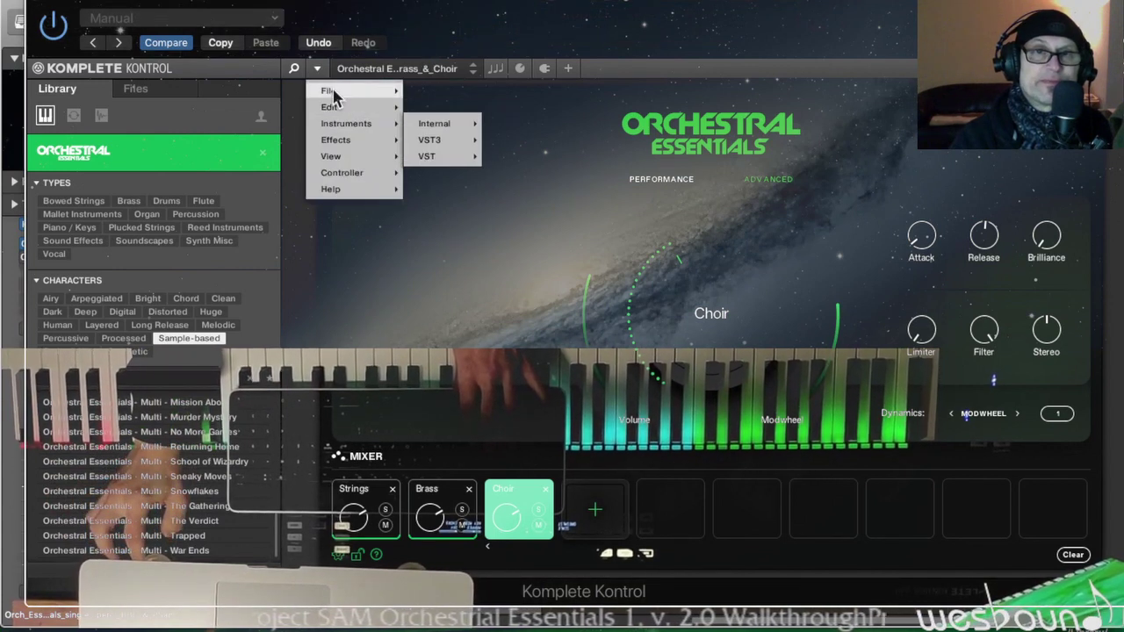
pyautogui.moveTo(444, 108)
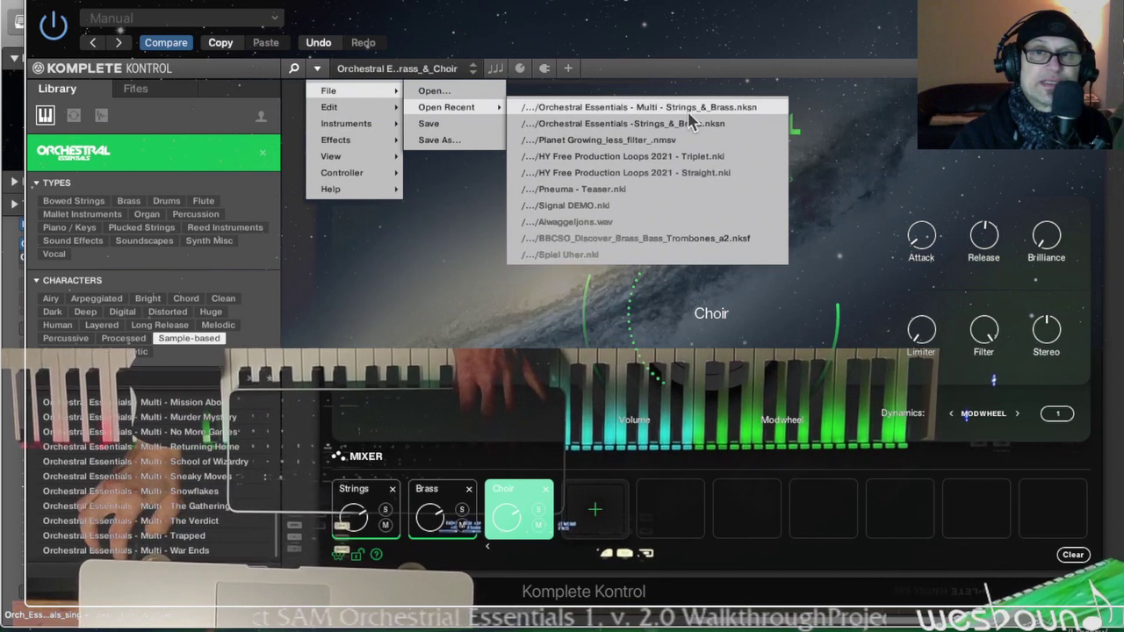
pyautogui.click(578, 124)
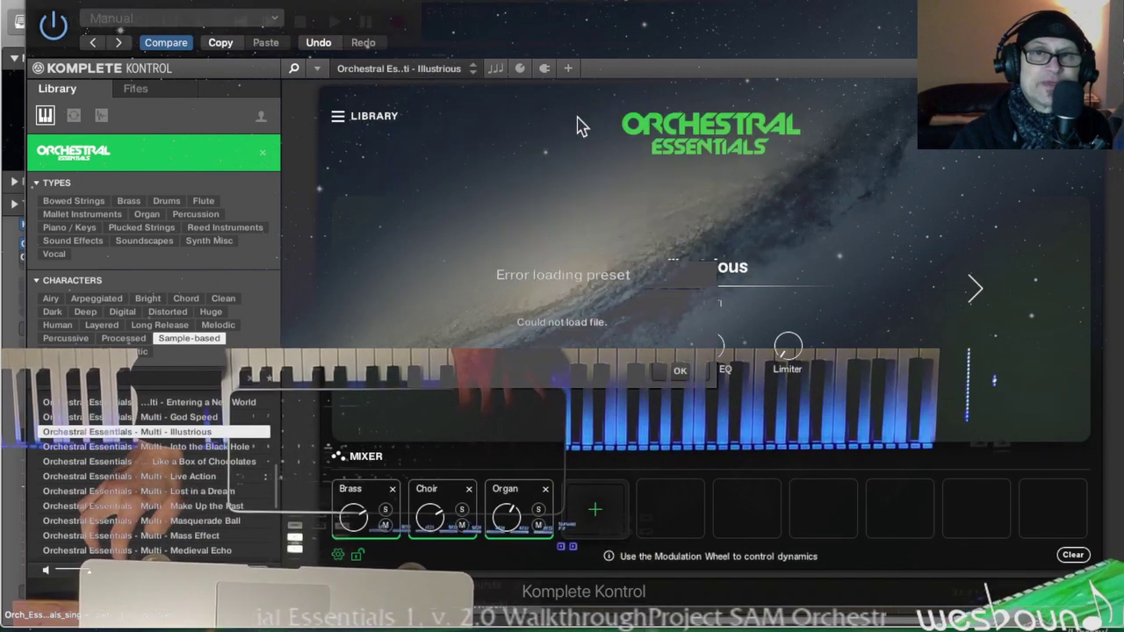
pyautogui.click(678, 373)
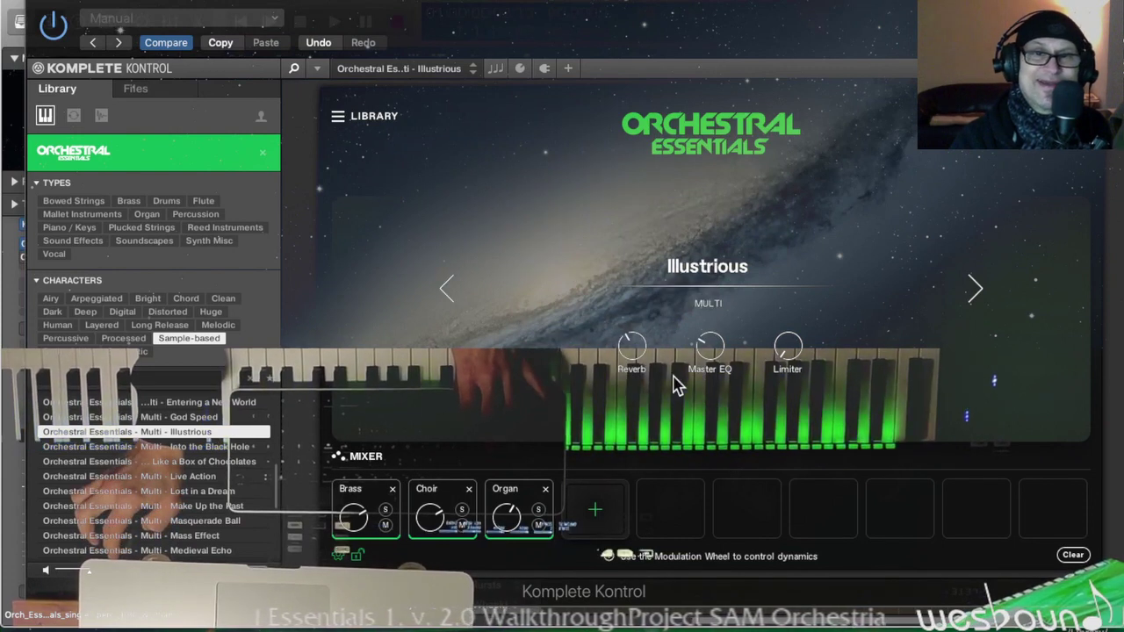